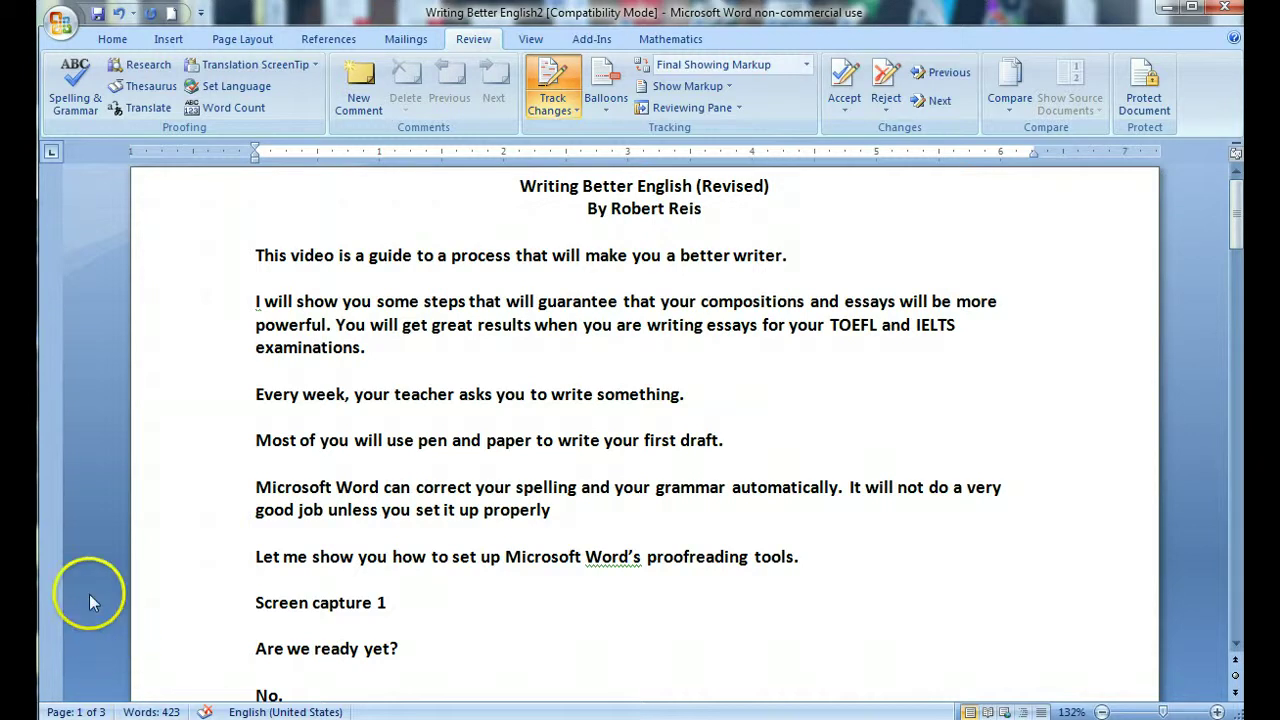
Step: In Word Options Proofing, turn on 'Suggest from main dictionary only' and open the grammar settings
left_click(57, 21)
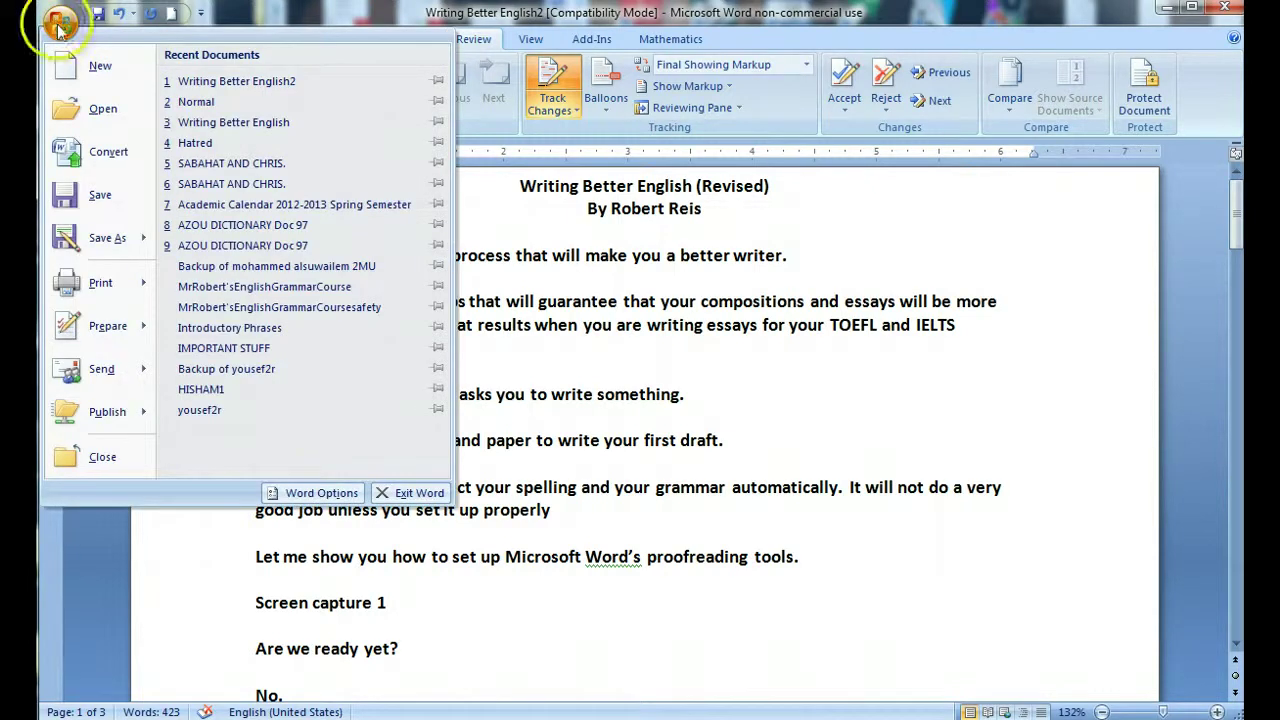
left_click(316, 493)
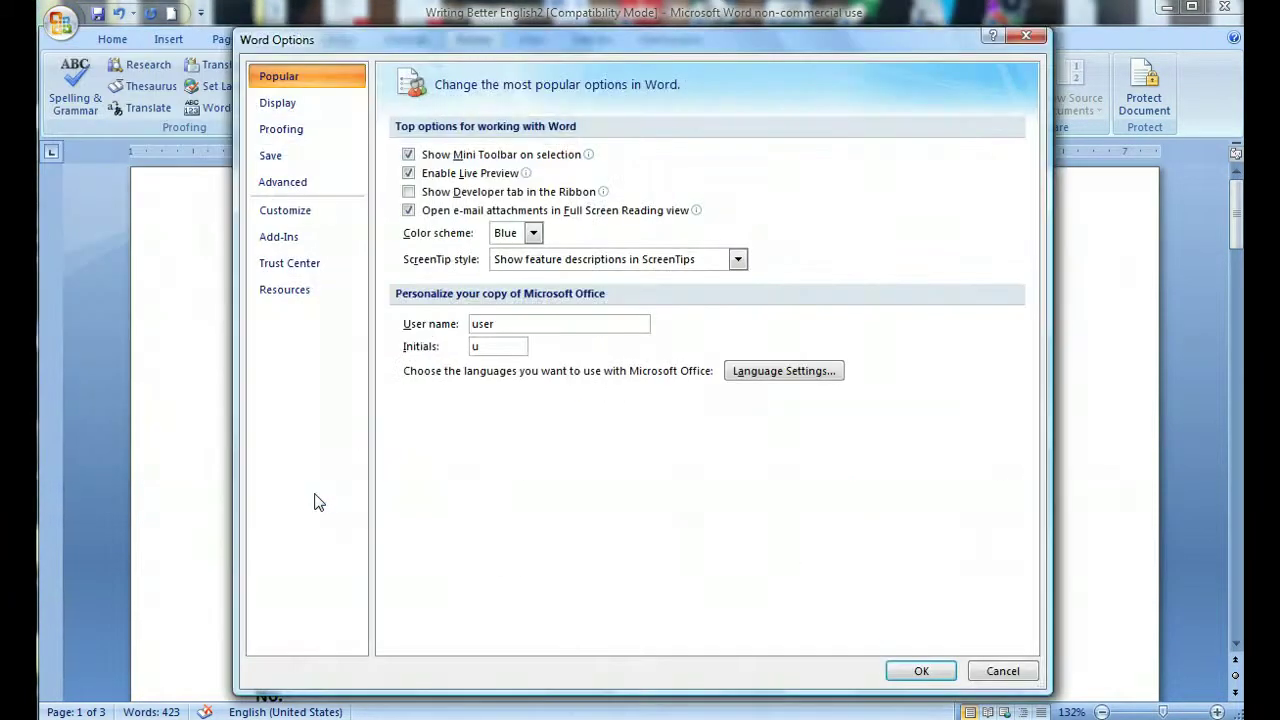
left_click(294, 133)
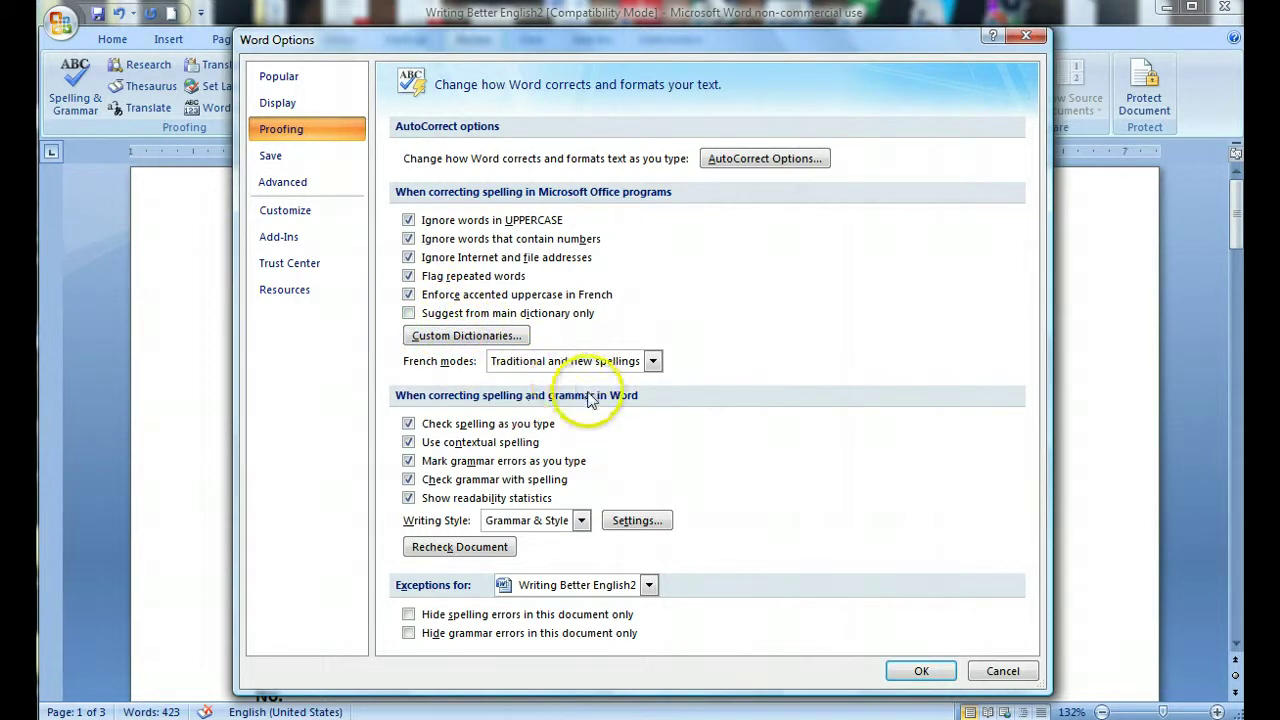
left_click(421, 315)
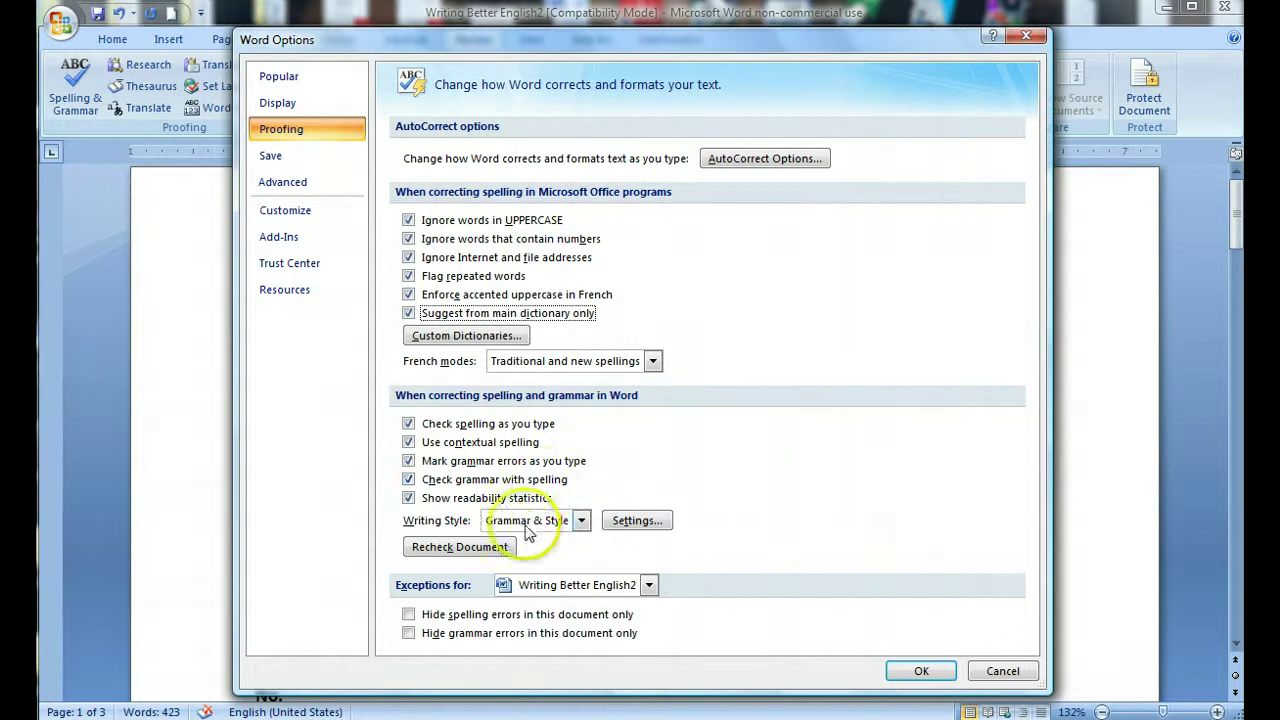
left_click(628, 524)
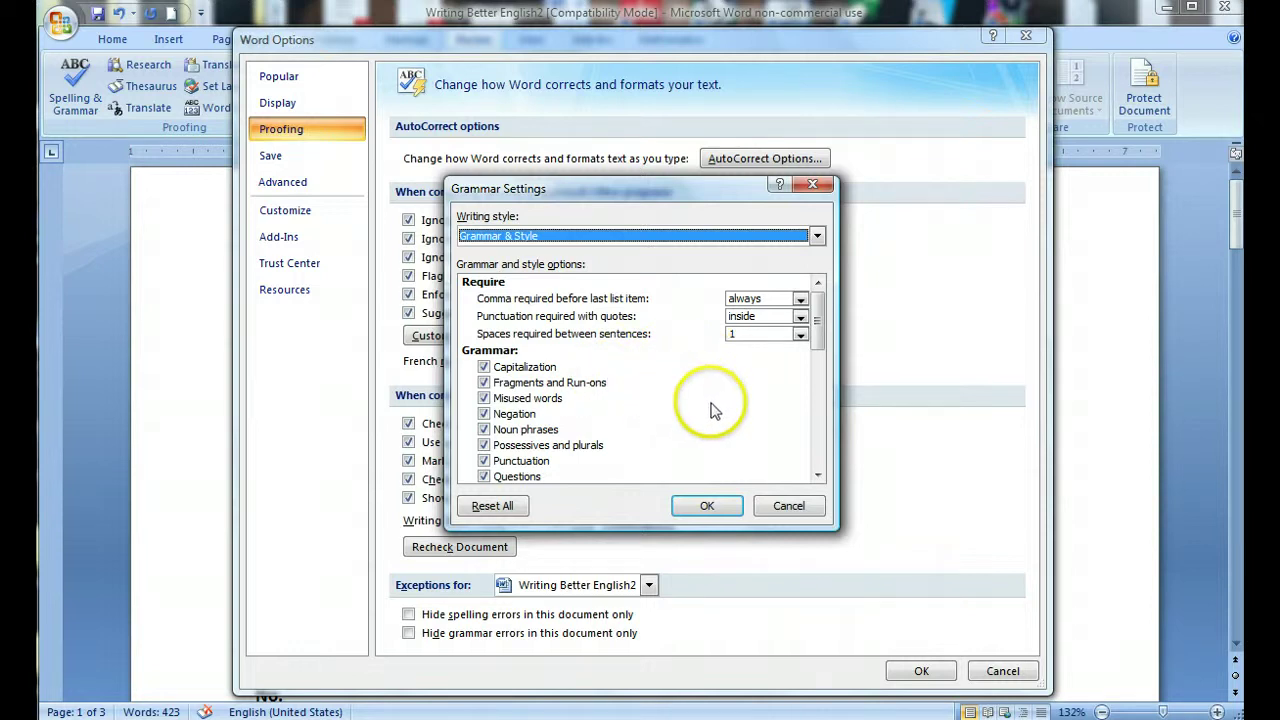
Step: Scroll through the Grammar & Style options, confirm them, and close Word Options
left_click(817, 475)
left_click(817, 475)
left_click(817, 476)
left_click(817, 476)
left_click(817, 476)
left_click(817, 476)
left_click(817, 476)
left_click(817, 476)
left_click(817, 476)
left_click(817, 476)
left_click(817, 476)
left_click(817, 476)
left_click(817, 476)
left_click(817, 476)
left_click(817, 476)
left_click(817, 476)
left_click(817, 476)
left_click(817, 476)
left_click(817, 476)
left_click(817, 476)
left_click(817, 476)
left_click(817, 476)
left_click(817, 476)
left_click(817, 476)
left_click(817, 476)
left_click(817, 476)
left_click(704, 507)
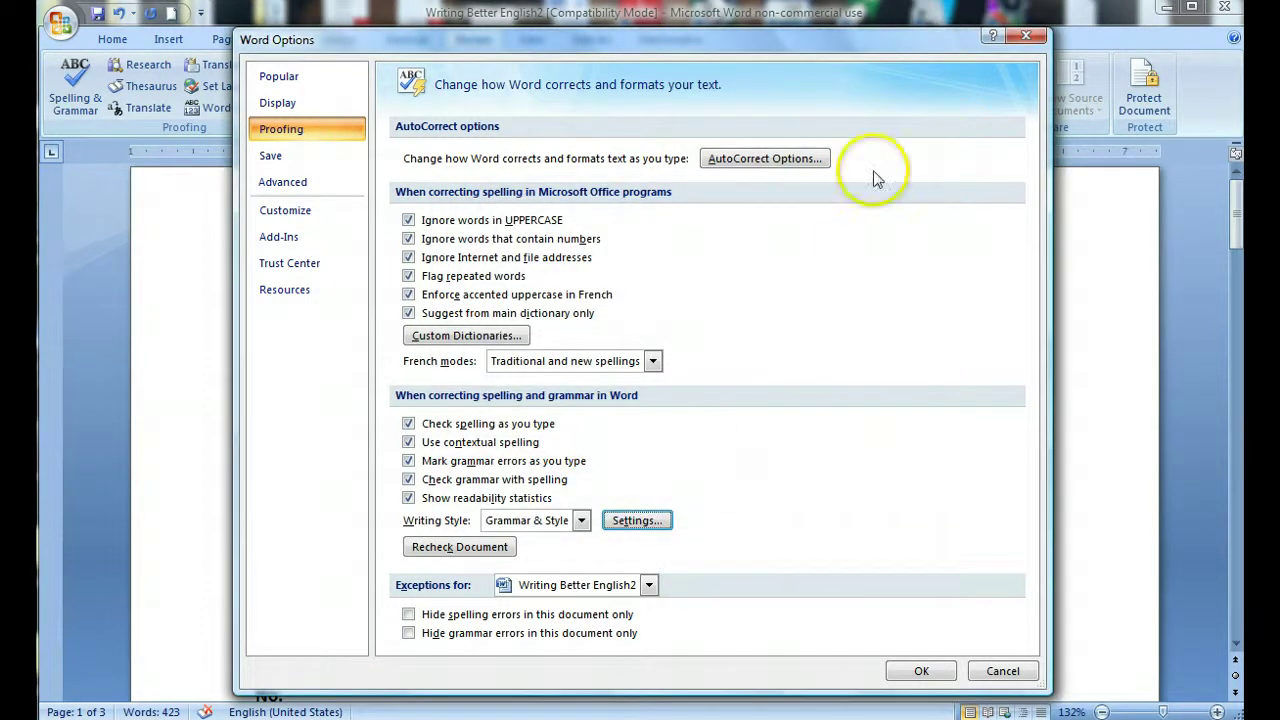
left_click(1024, 38)
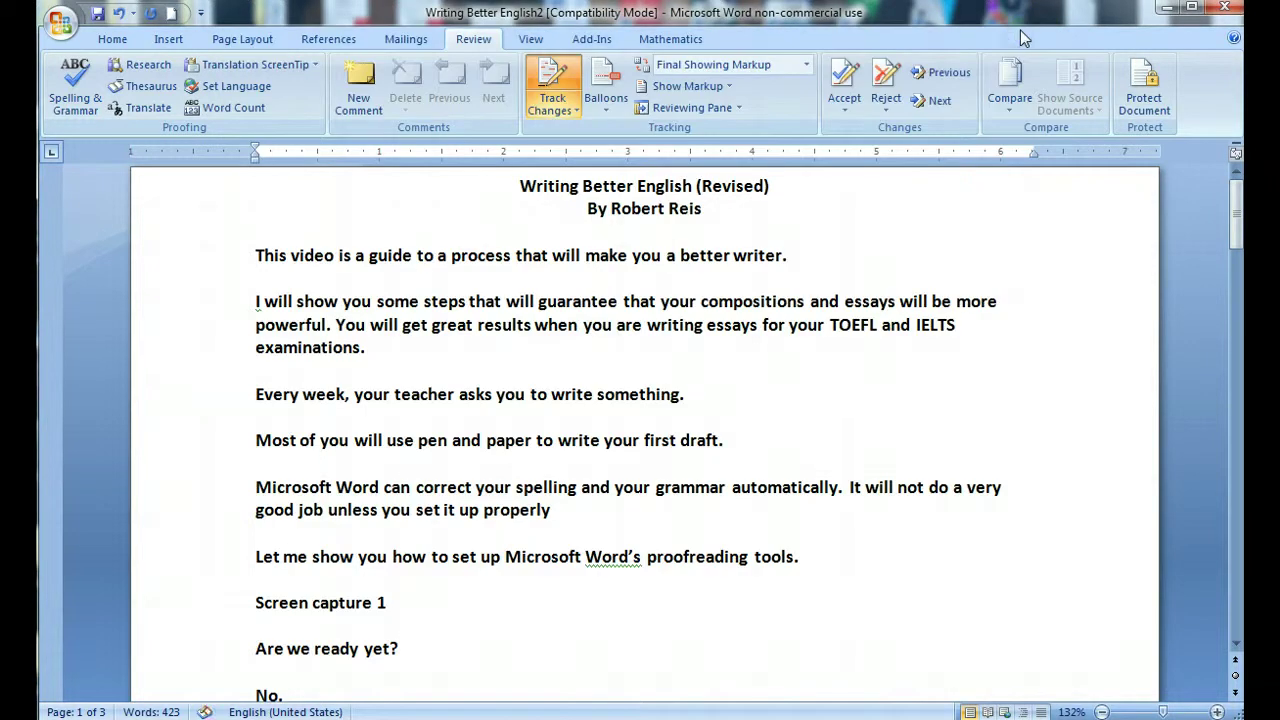
left_click(649, 513)
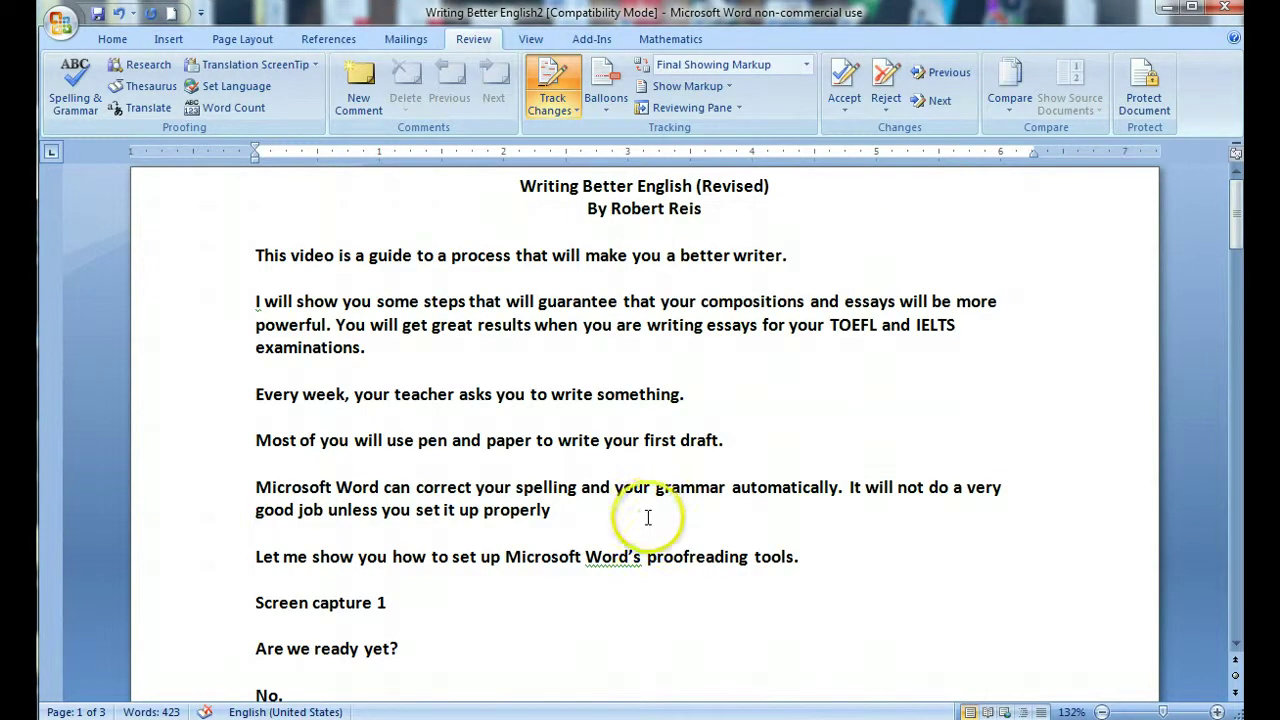
key("Down")
key("Down")
key("Down")
key("Down")
key("Down")
key("Down")
key("Down")
key("Down")
key("Down")
key("Down")
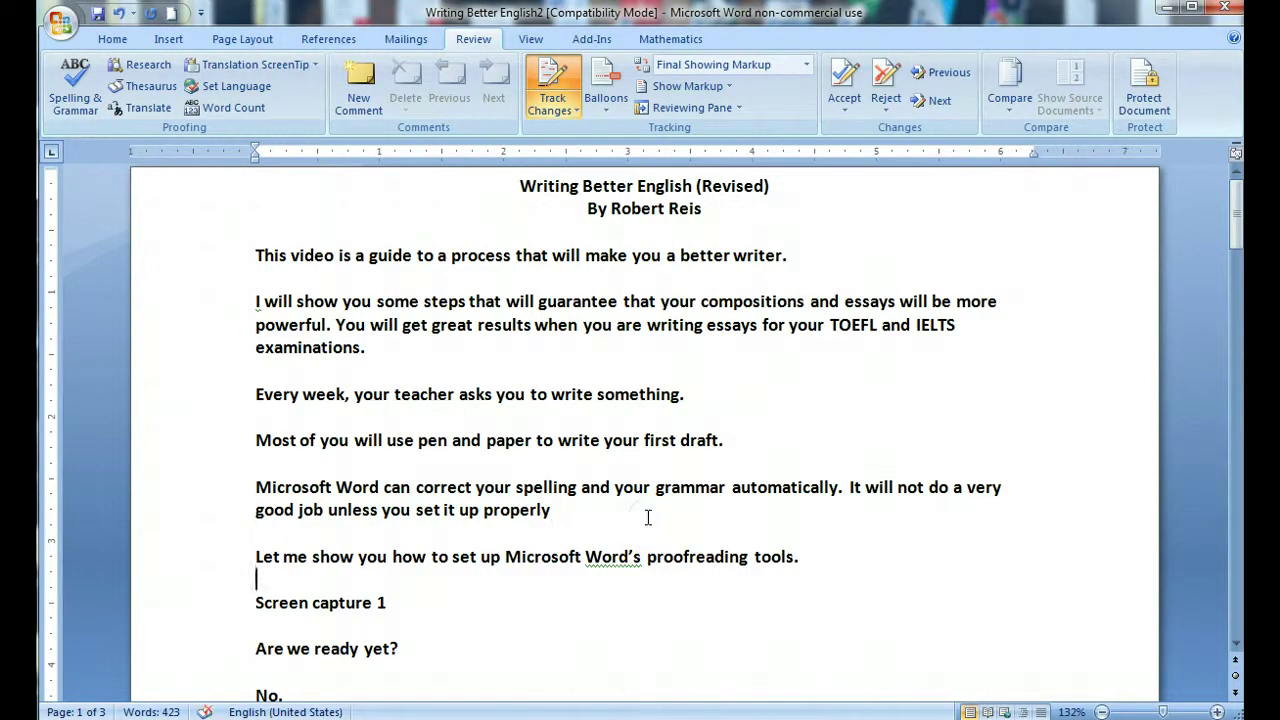
key("Down")
key("Down")
key("Down")
key("Down")
key("Down")
key("Down")
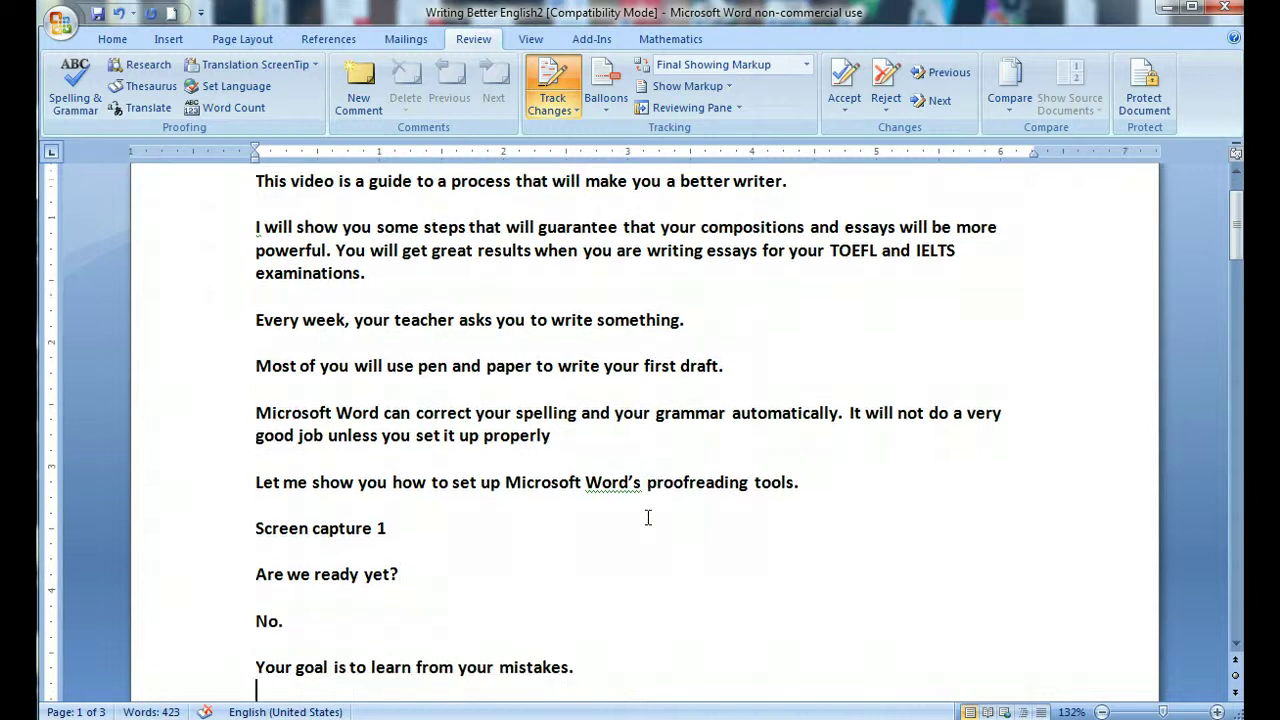
key("Down")
key("Down")
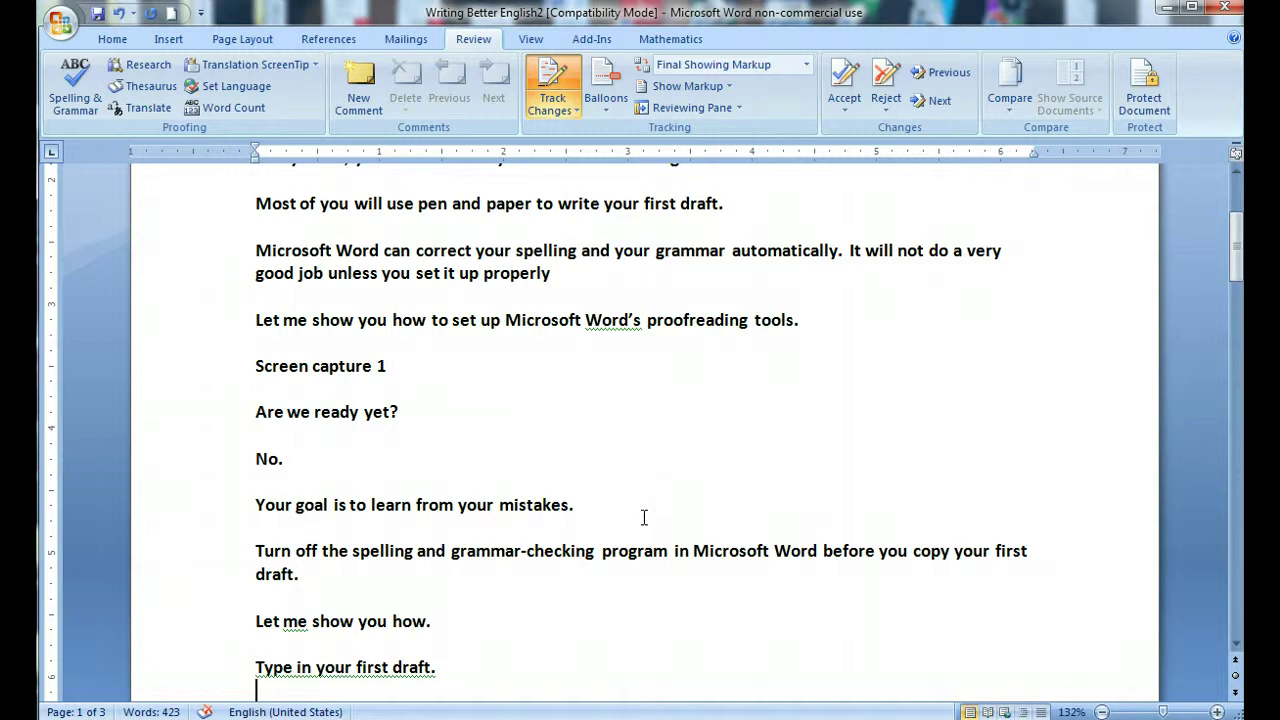
Step: In Proofing options, hide spelling and grammar errors in this document only
left_click(60, 22)
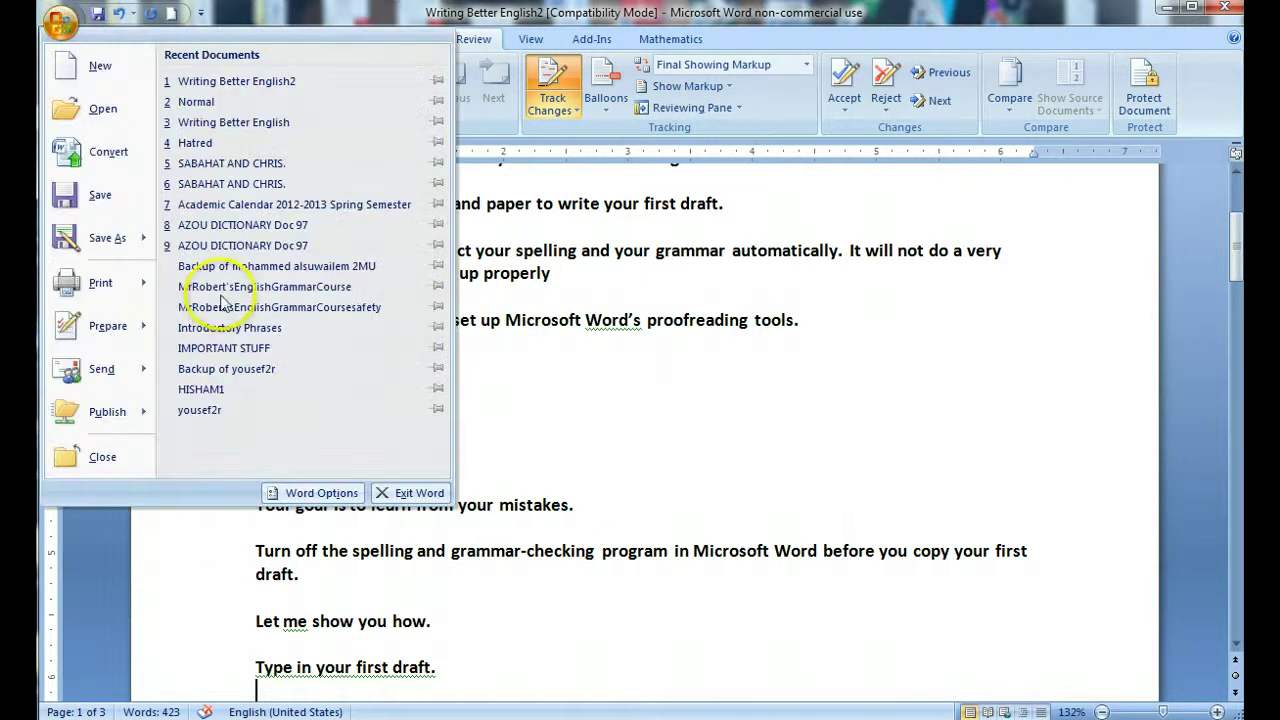
left_click(288, 492)
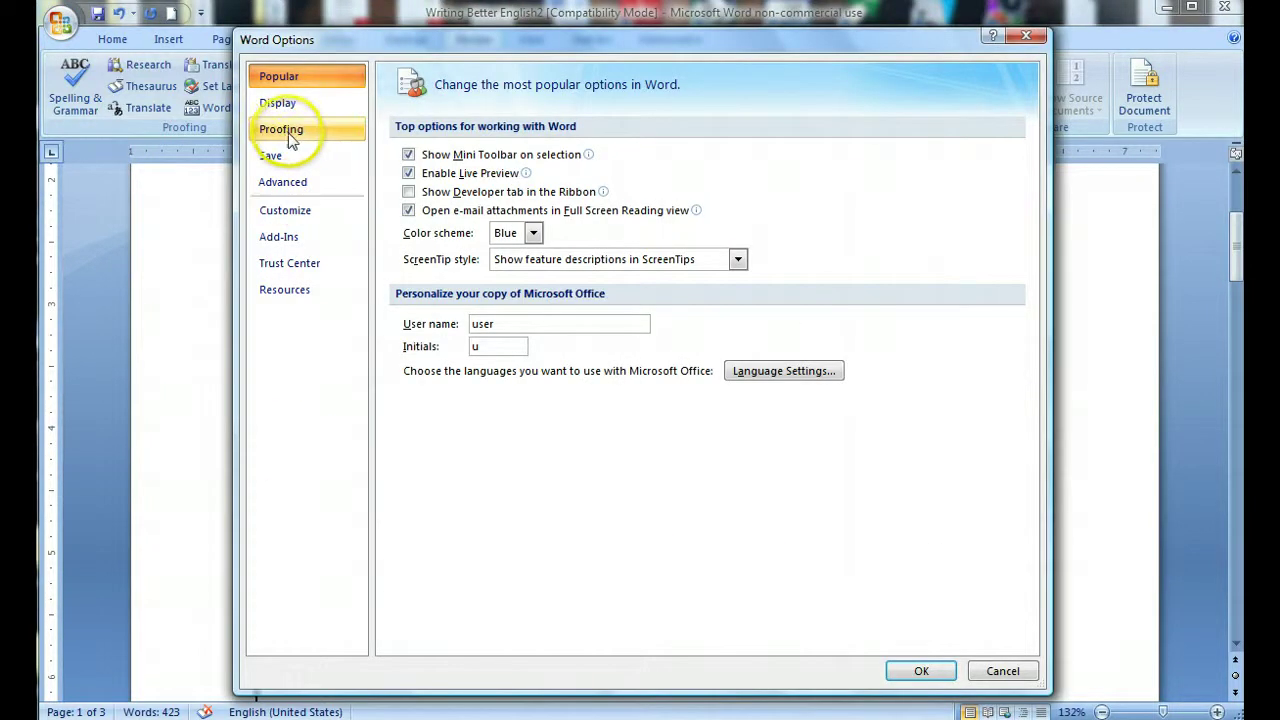
left_click(288, 132)
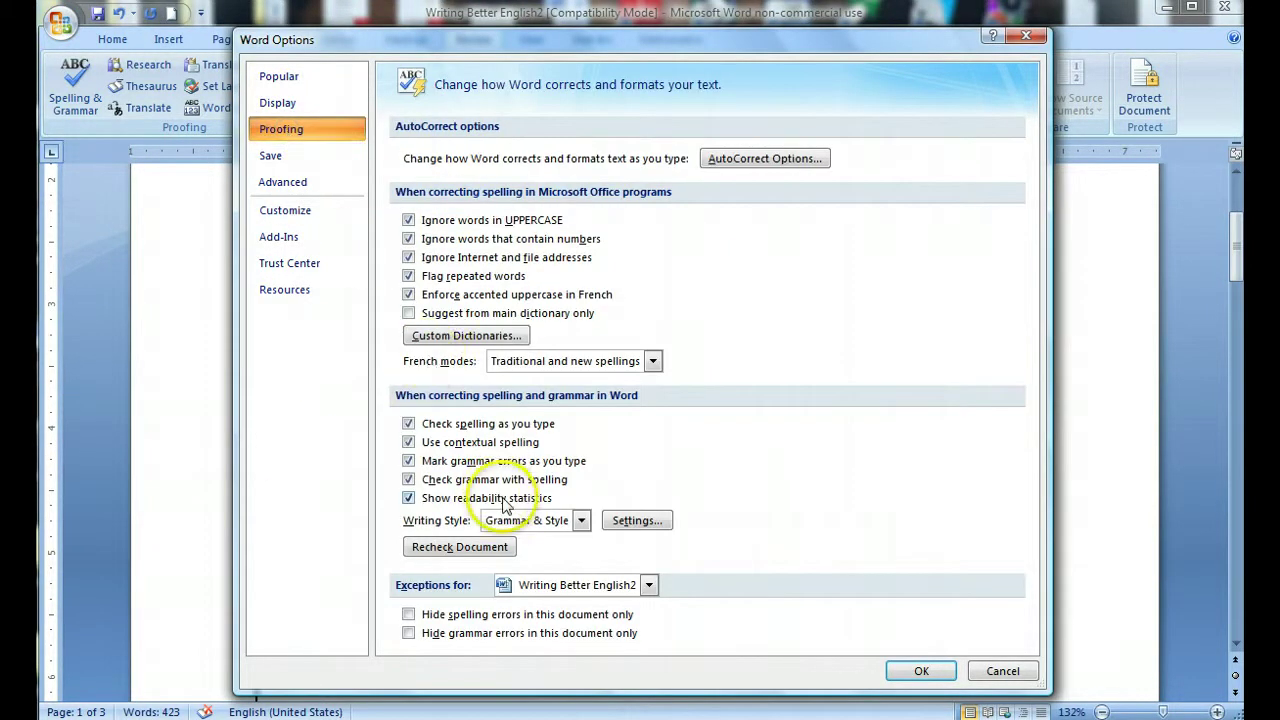
left_click(409, 615)
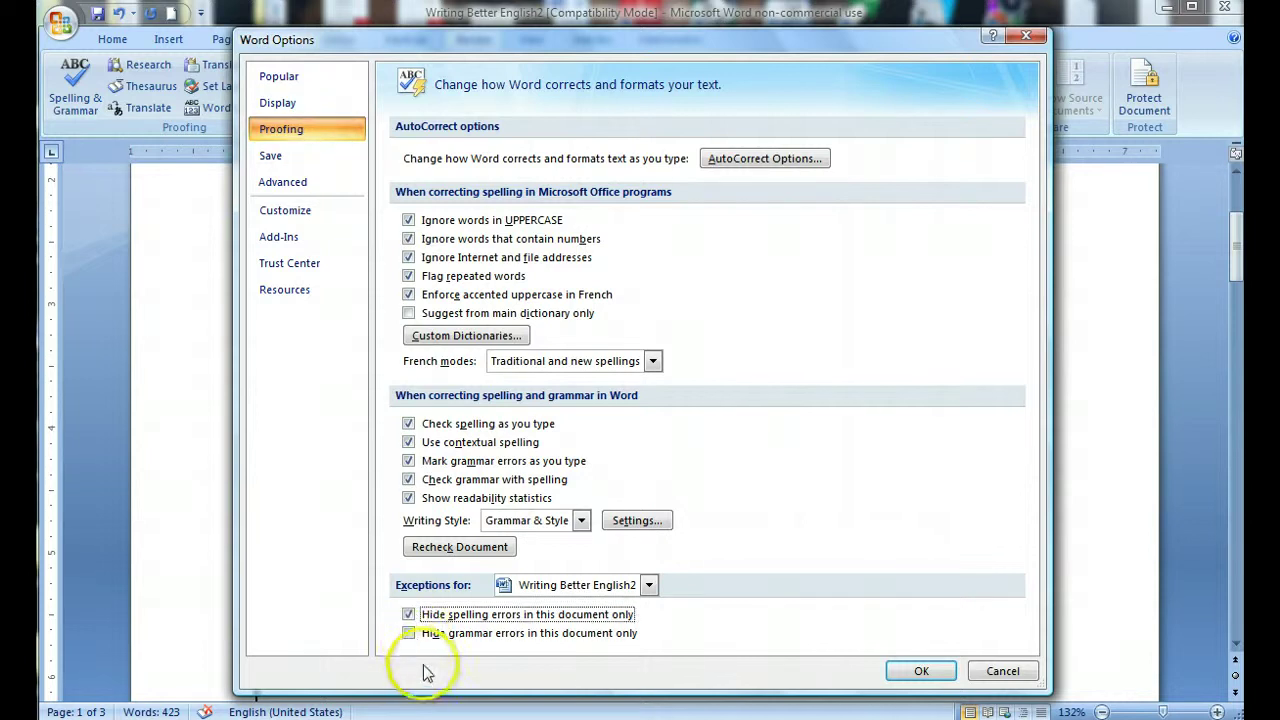
left_click(409, 634)
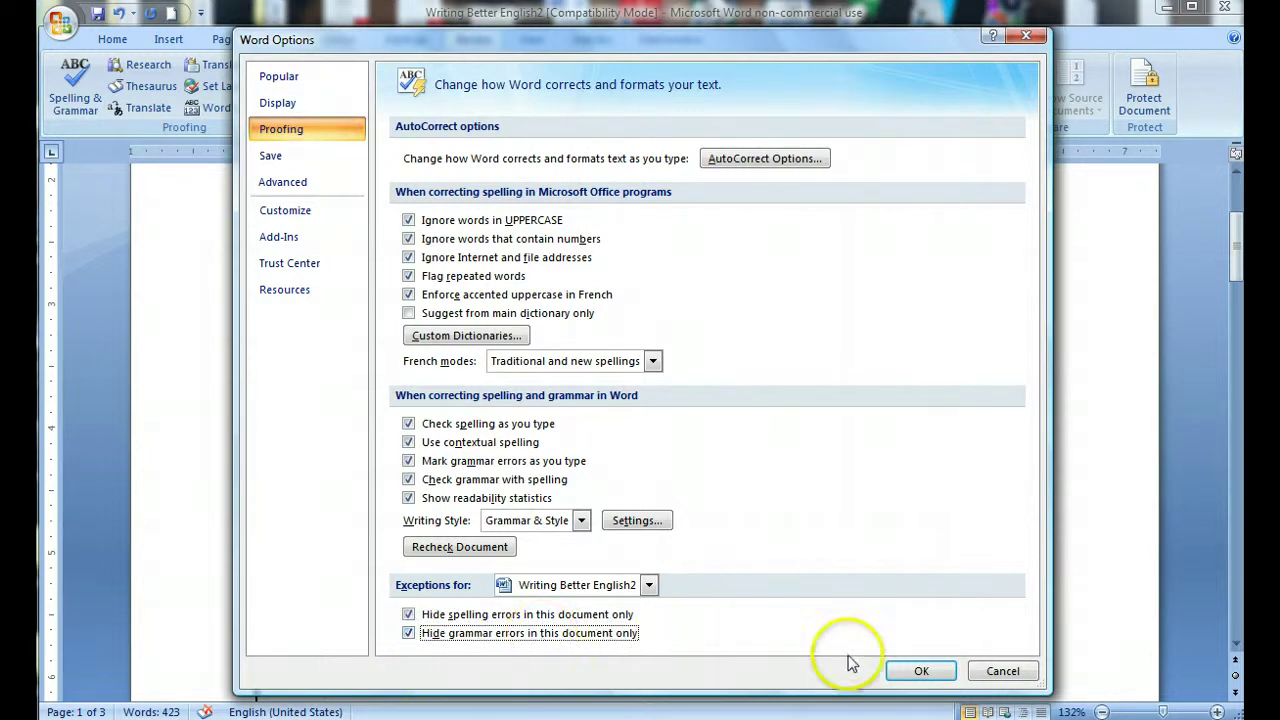
left_click(905, 672)
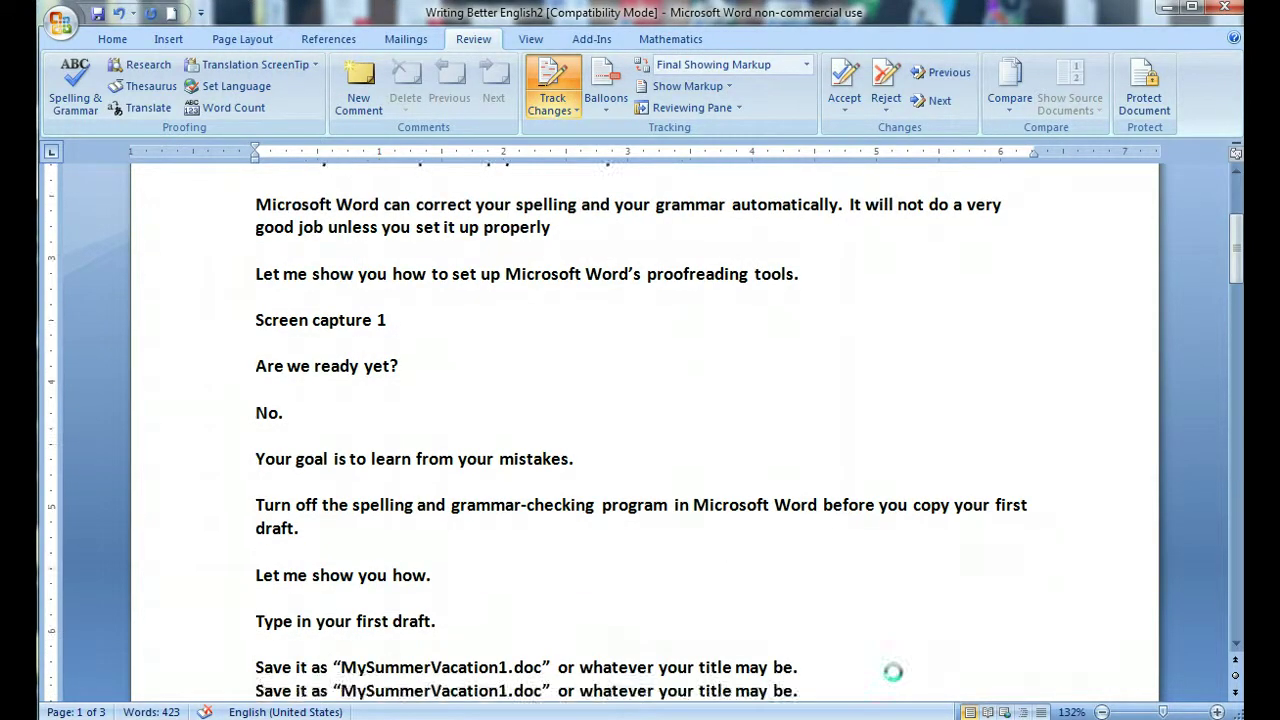
Step: Clear both Proofing 'Hide … errors in this document only' boxes so errors show again
scroll(893, 672, "down", 2)
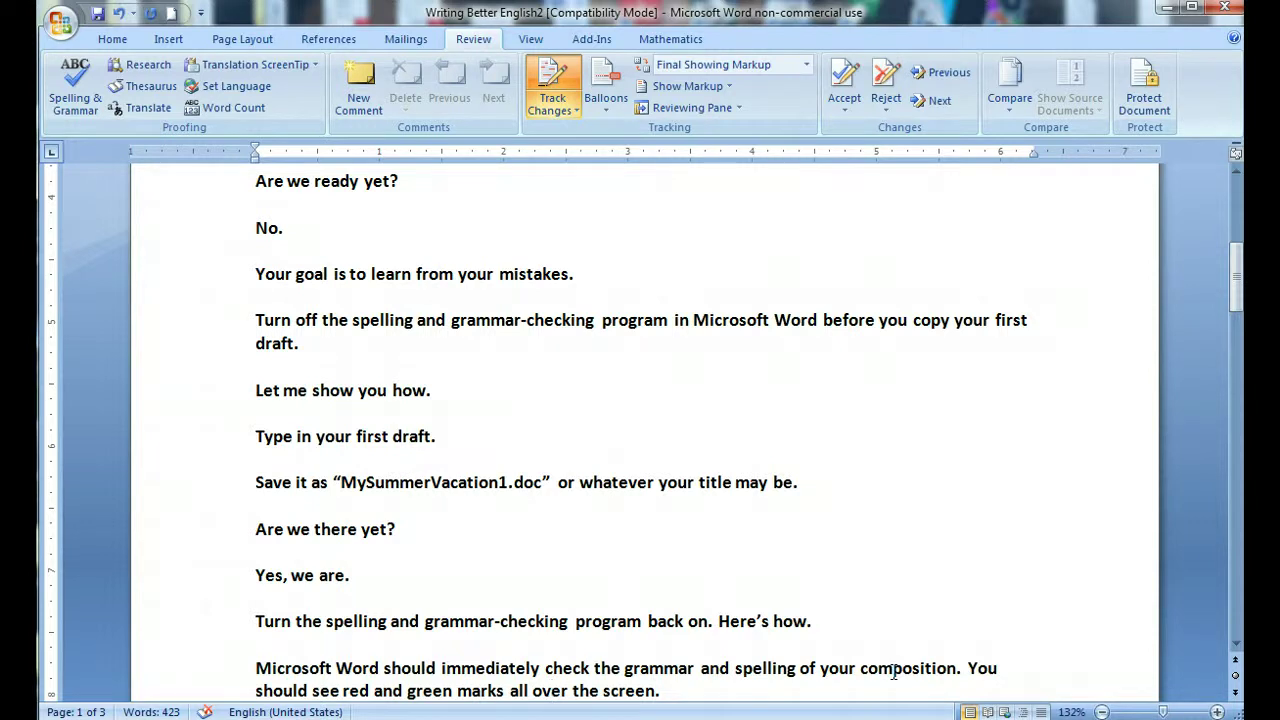
key("Down")
key("Down")
key("Down")
key("Down")
key("Down")
key("Down")
key("Down")
key("Down")
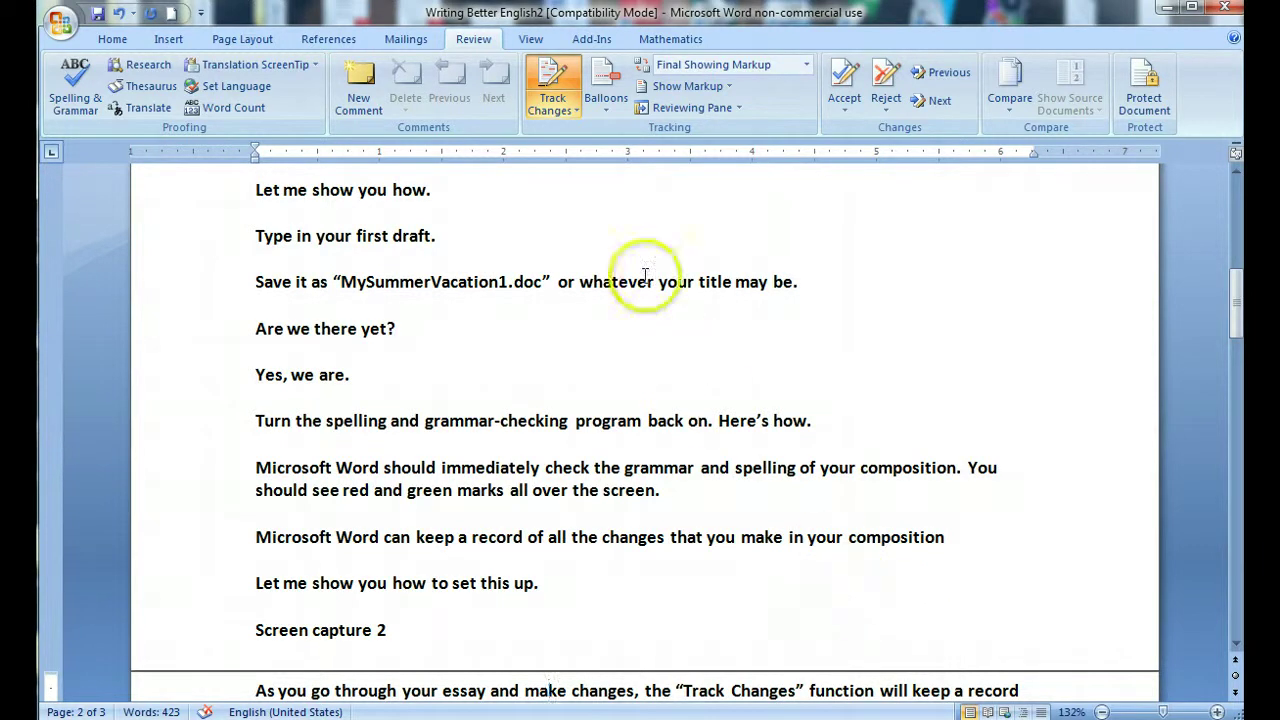
left_click(60, 26)
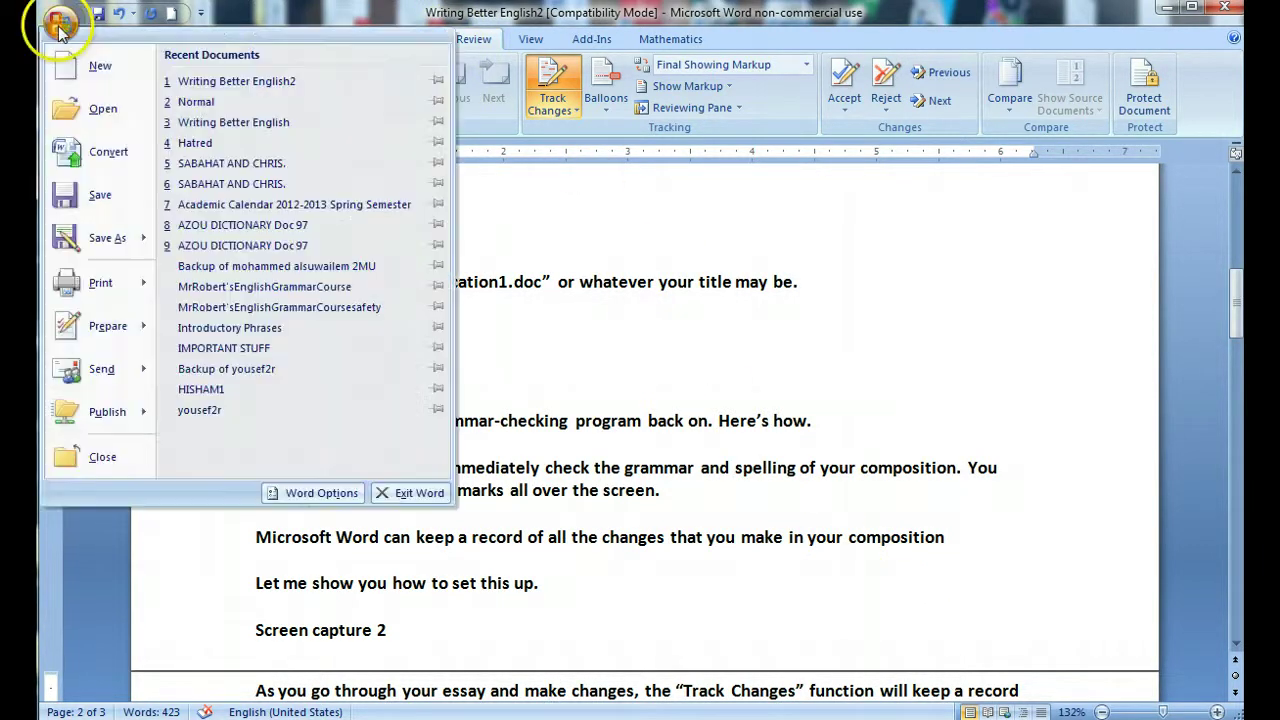
left_click(331, 496)
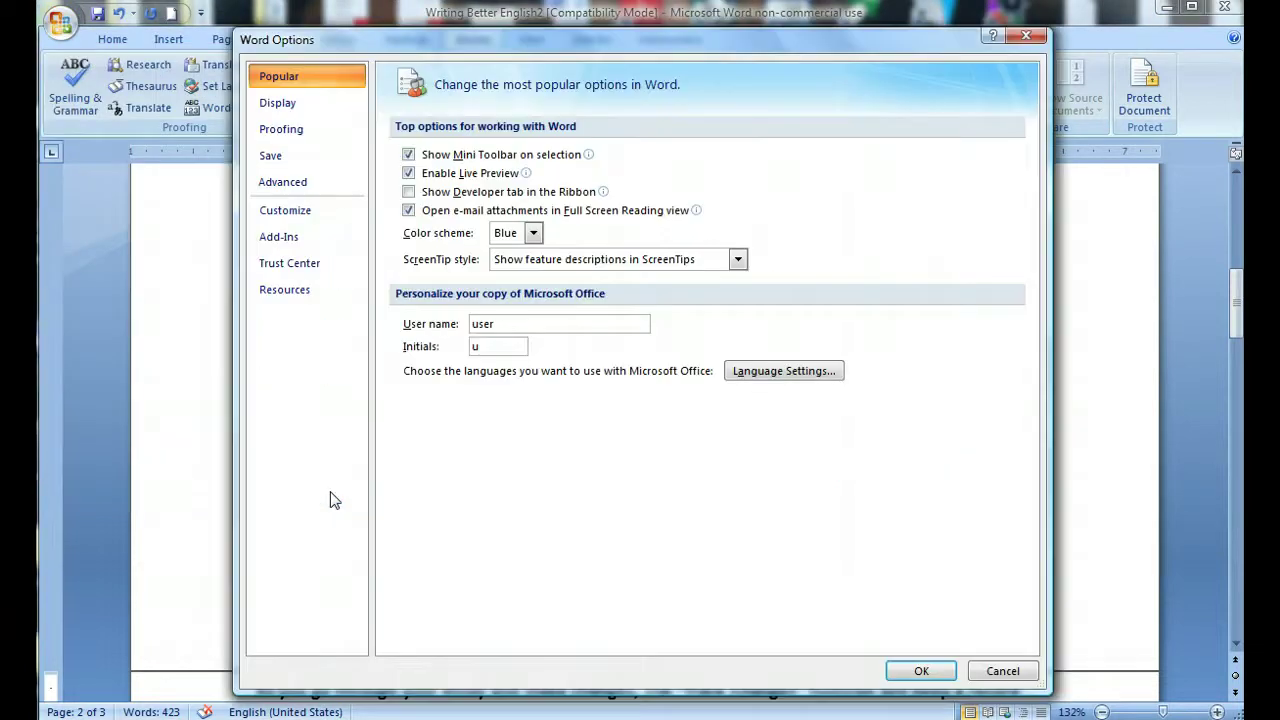
left_click(294, 128)
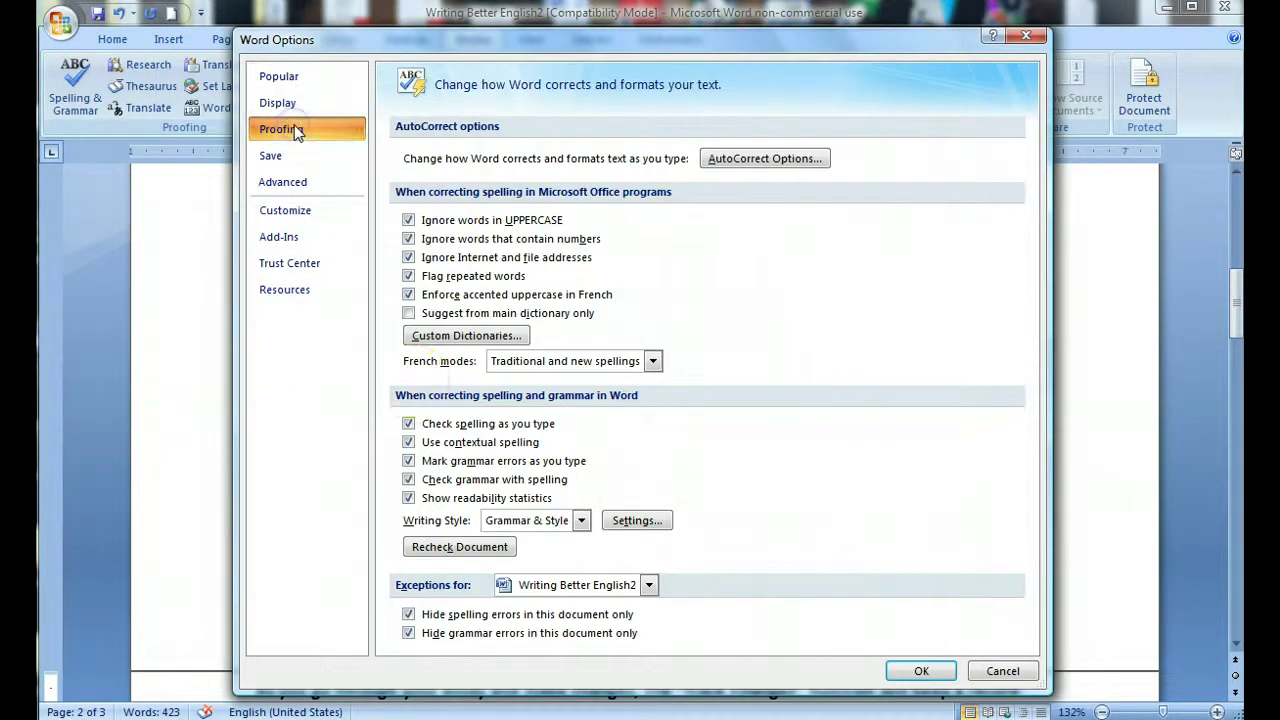
left_click(408, 614)
left_click(408, 633)
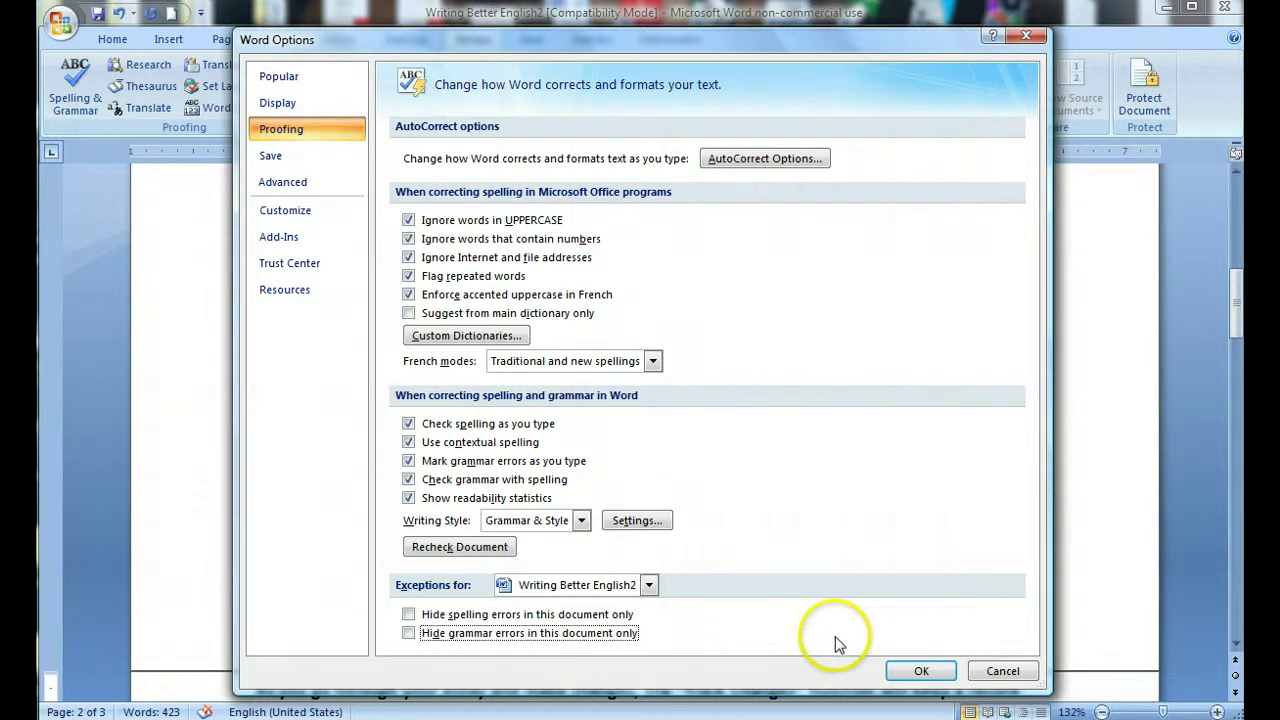
left_click(921, 671)
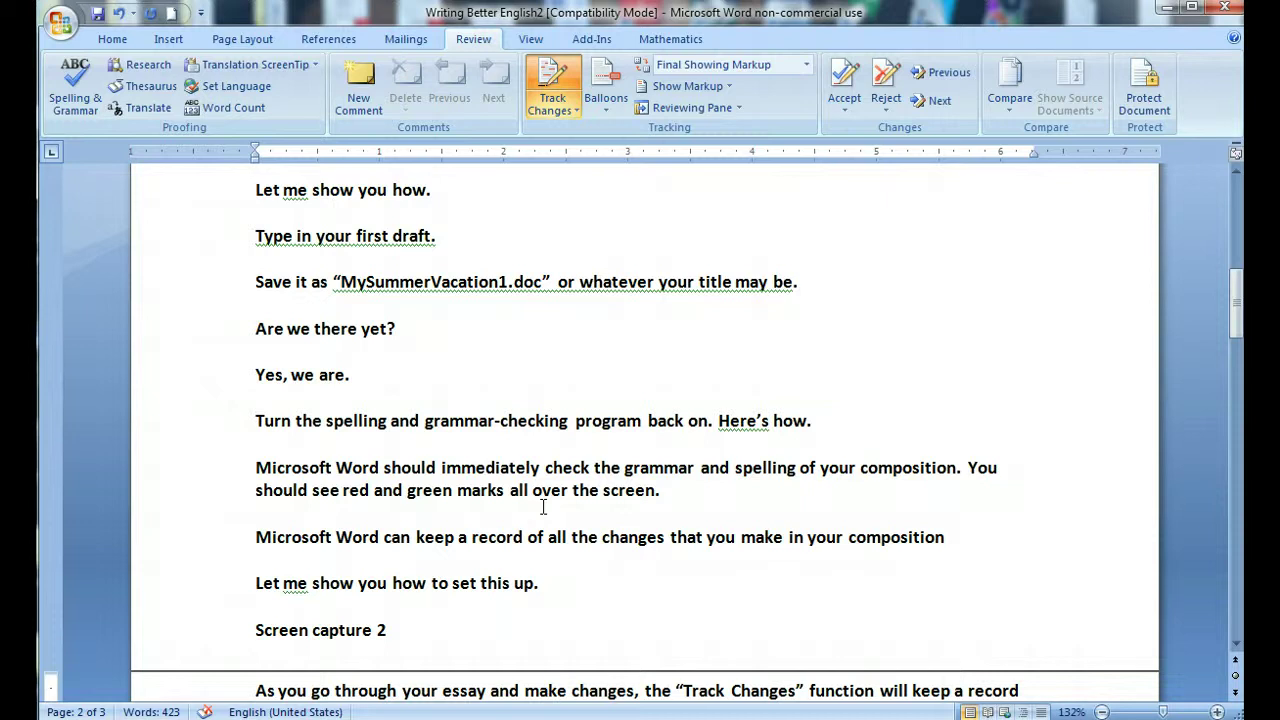
Step: Switch Track Changes on from the Review tab
key("Down")
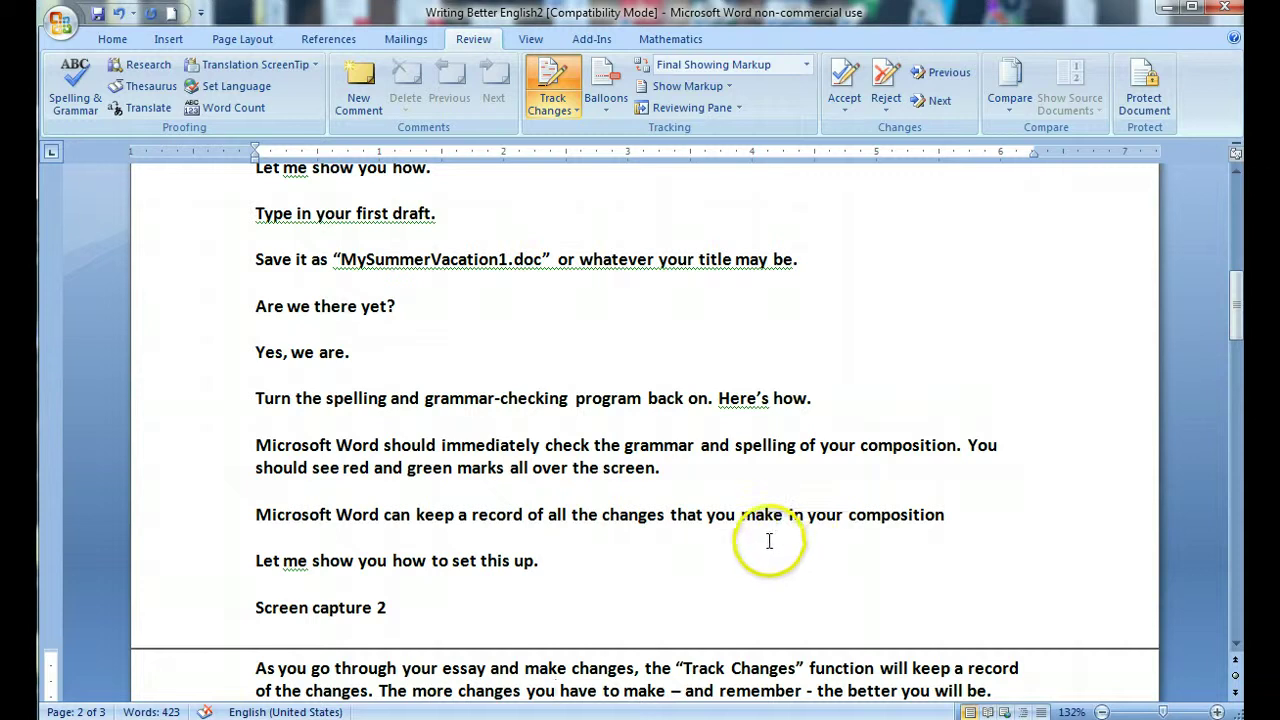
left_click(556, 112)
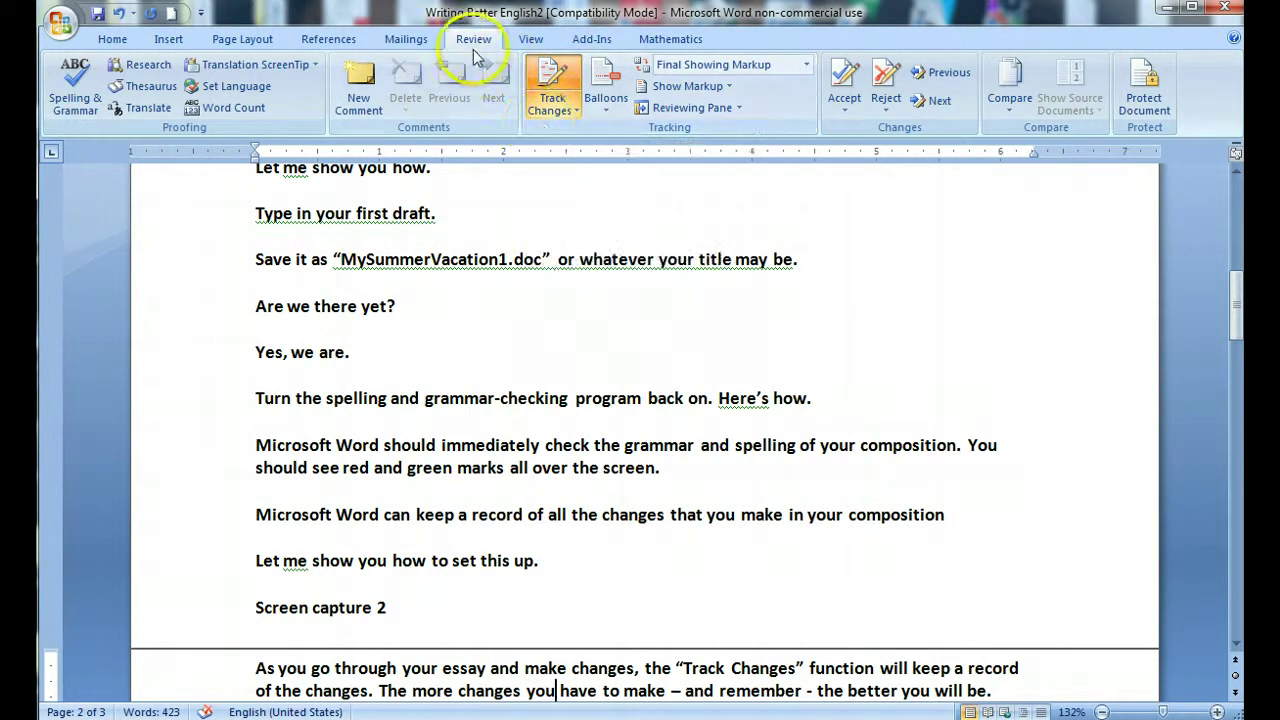
left_click(418, 45)
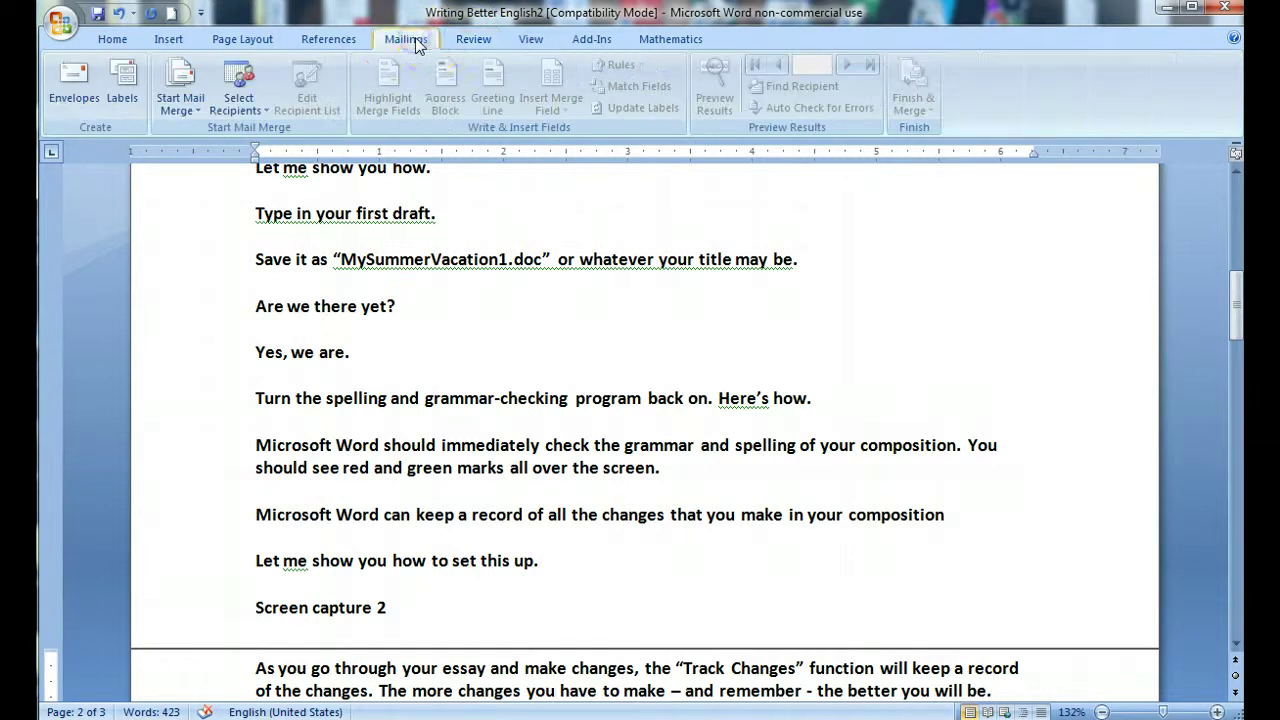
left_click(471, 42)
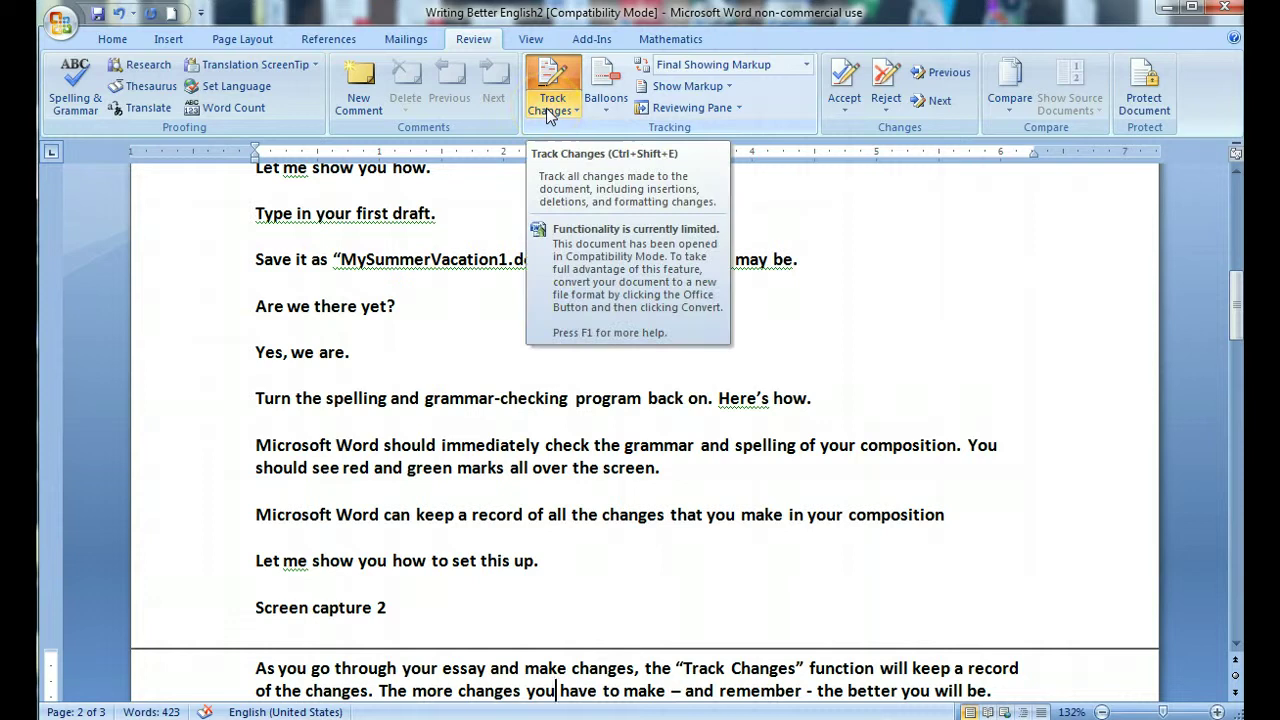
left_click(548, 72)
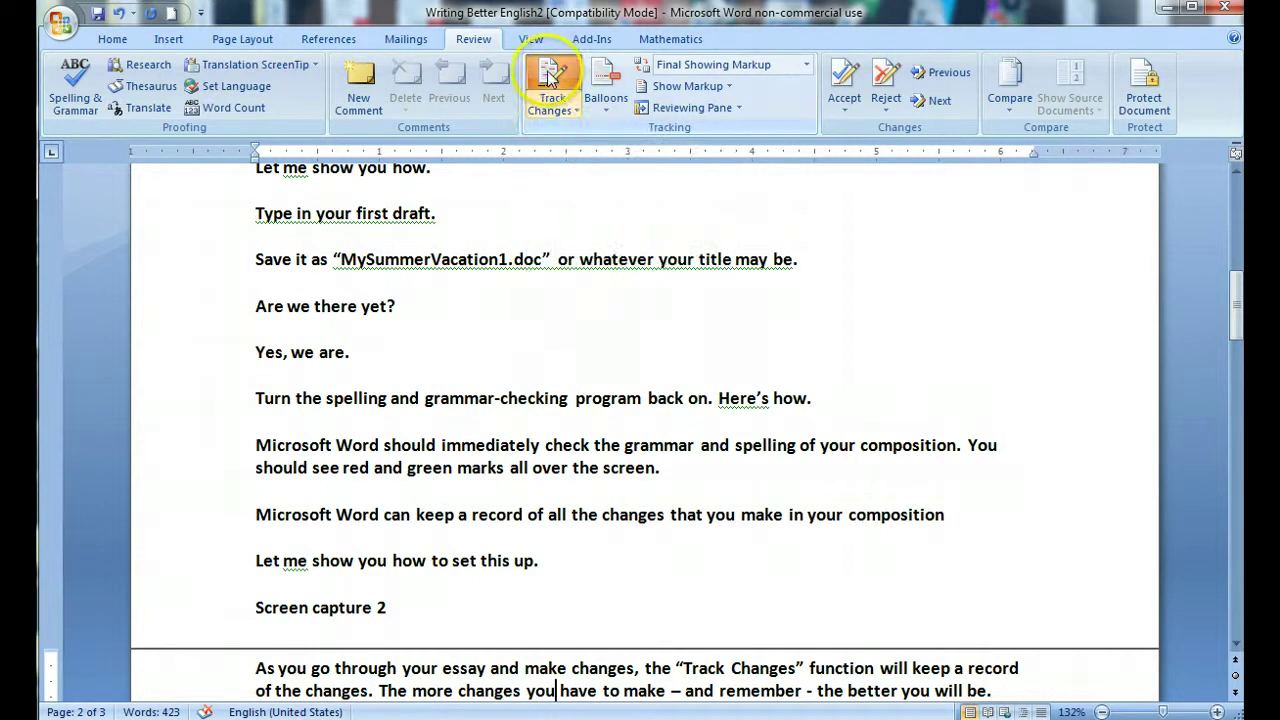
left_click(548, 74)
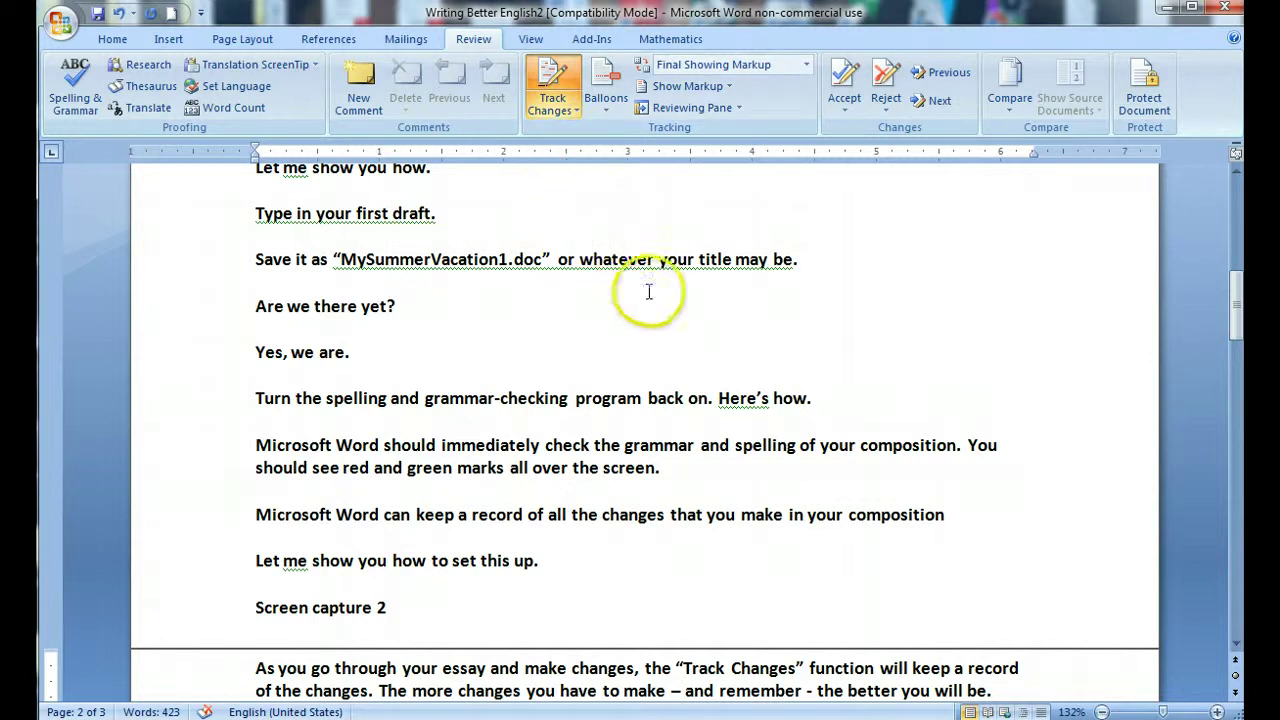
Step: Replace "Here's" with the suggested "Here is" as a tracked change
left_click(740, 398)
right_click(740, 398)
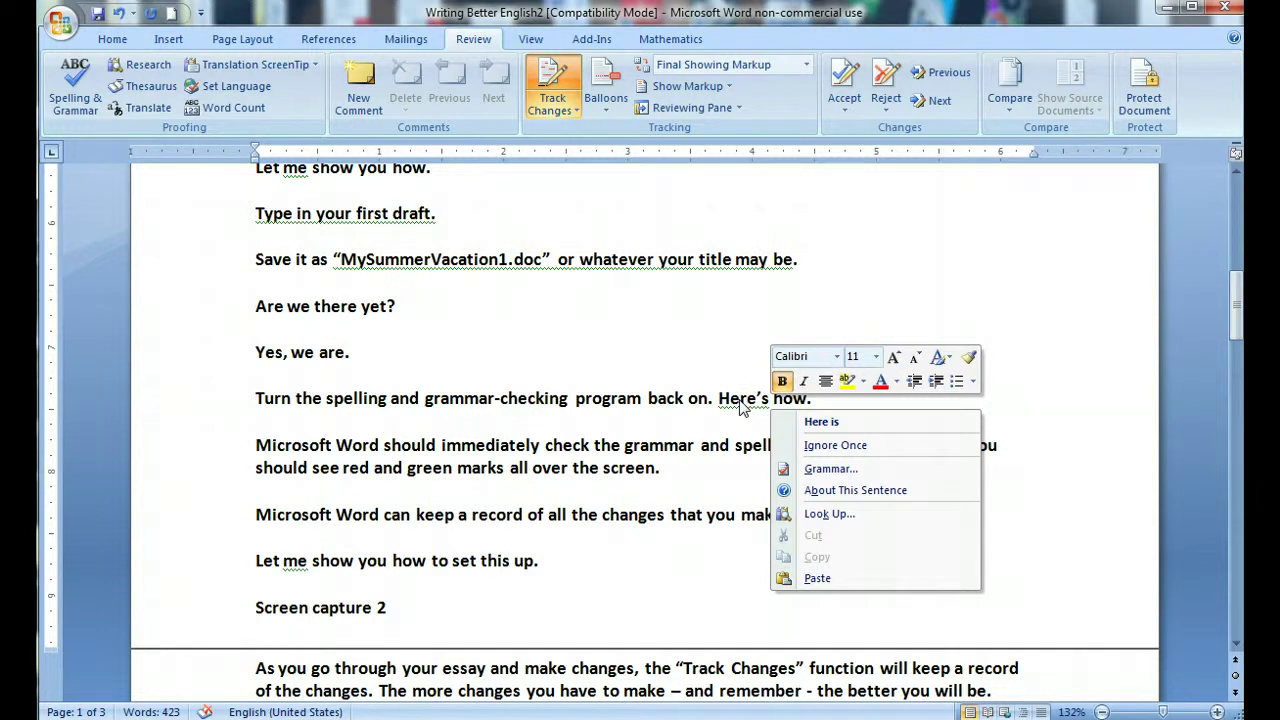
left_click(815, 422)
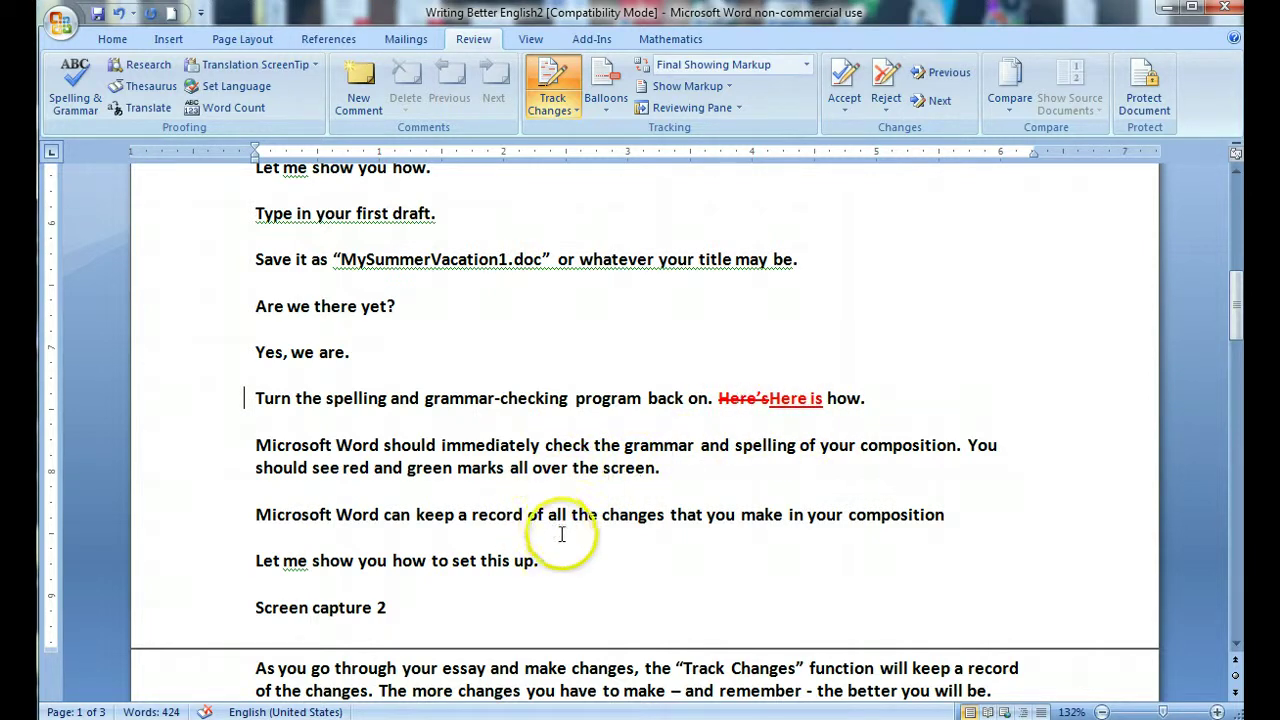
left_click(541, 574)
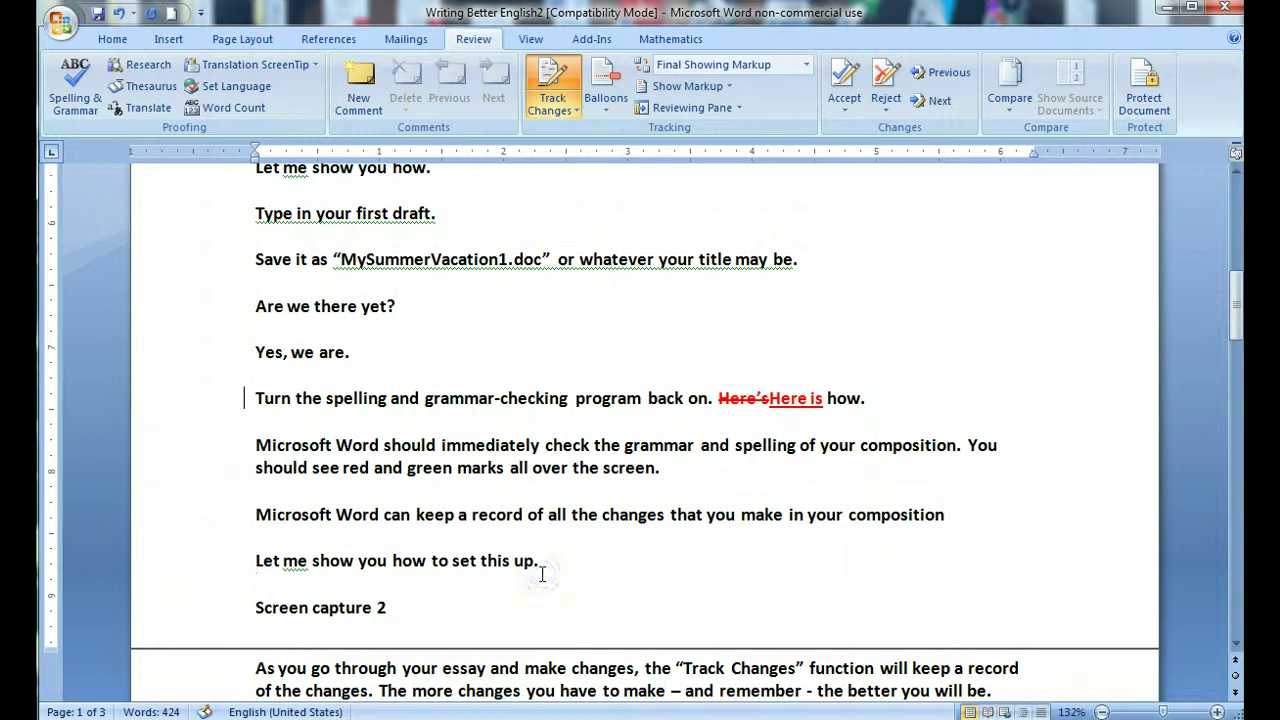
key("Down")
key("Down")
key("Down")
key("Down")
key("Down")
key("Down")
key("Down")
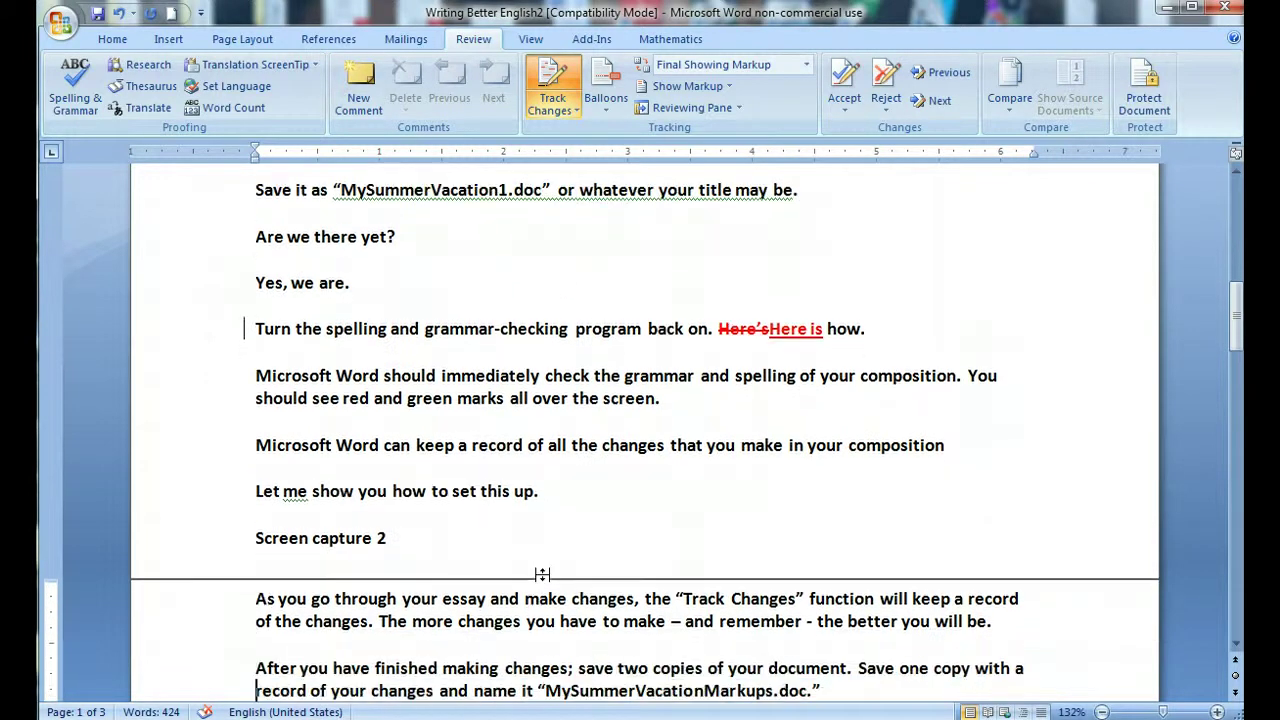
key("Down")
key("Down")
key("Down")
key("Down")
key("Down")
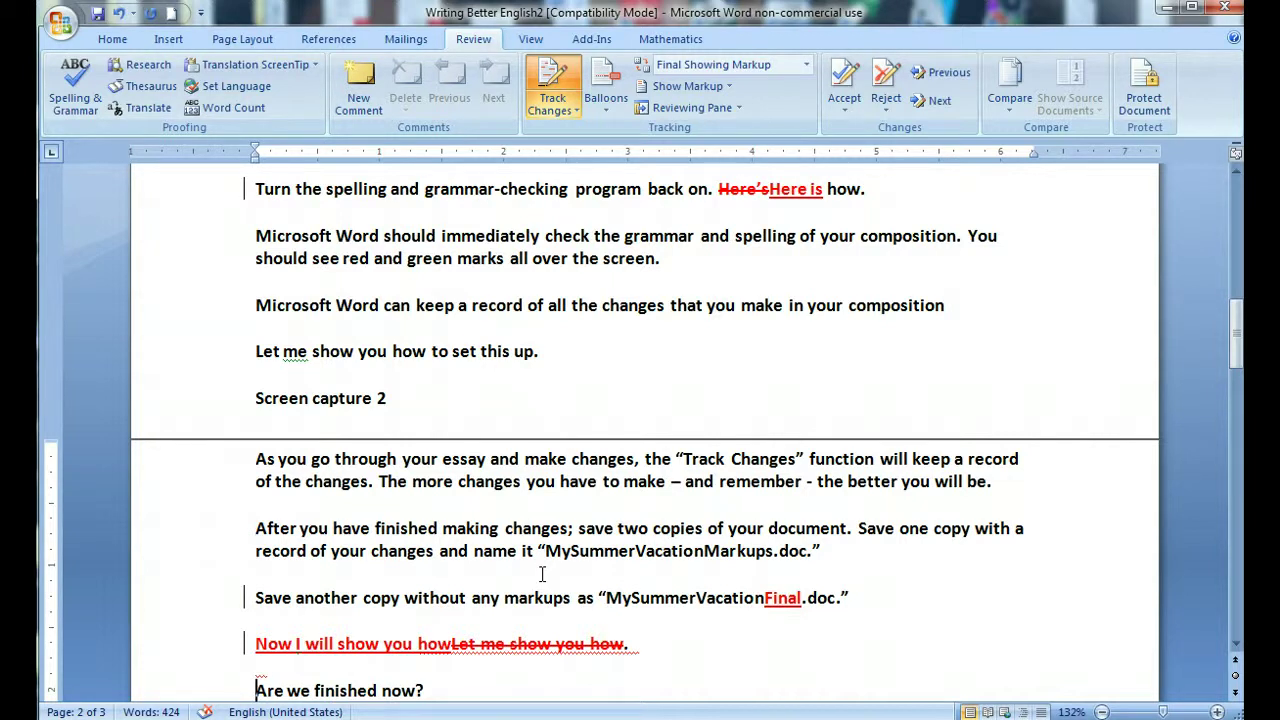
Step: Insert "Final" into the file name on the 'Paste your' line as tracked text
scroll(541, 574, "down", 2)
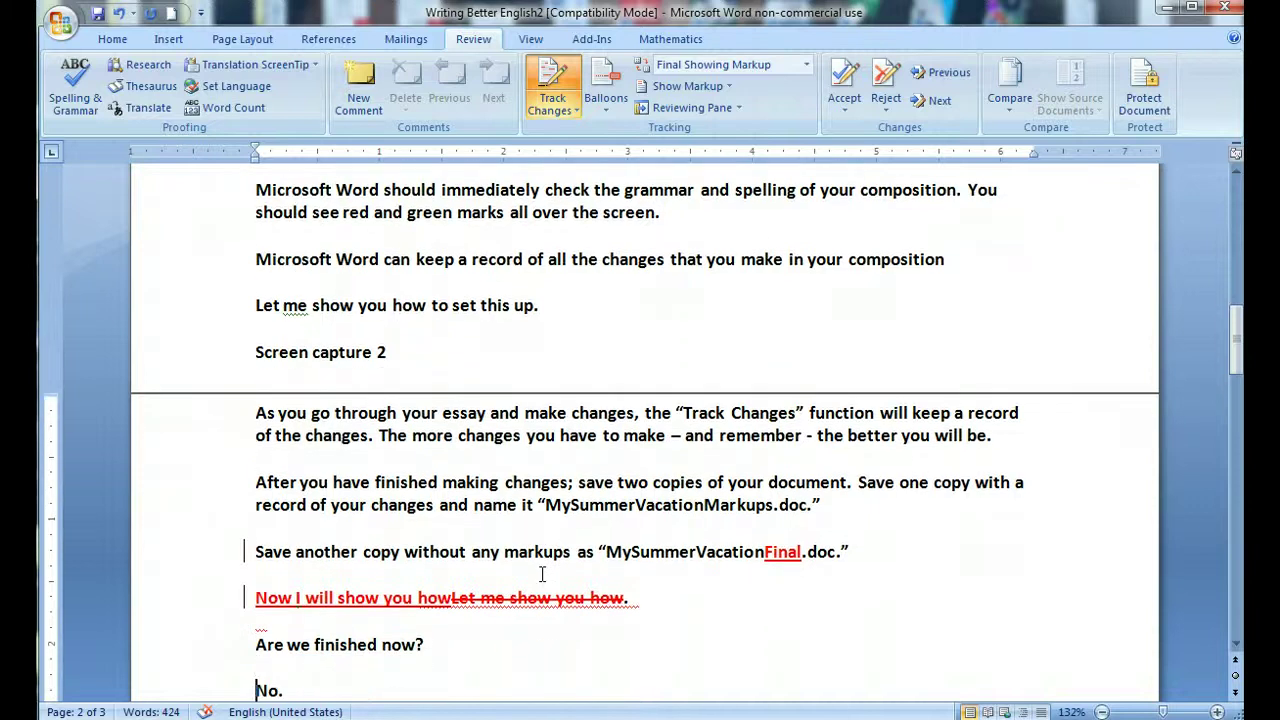
key("Down")
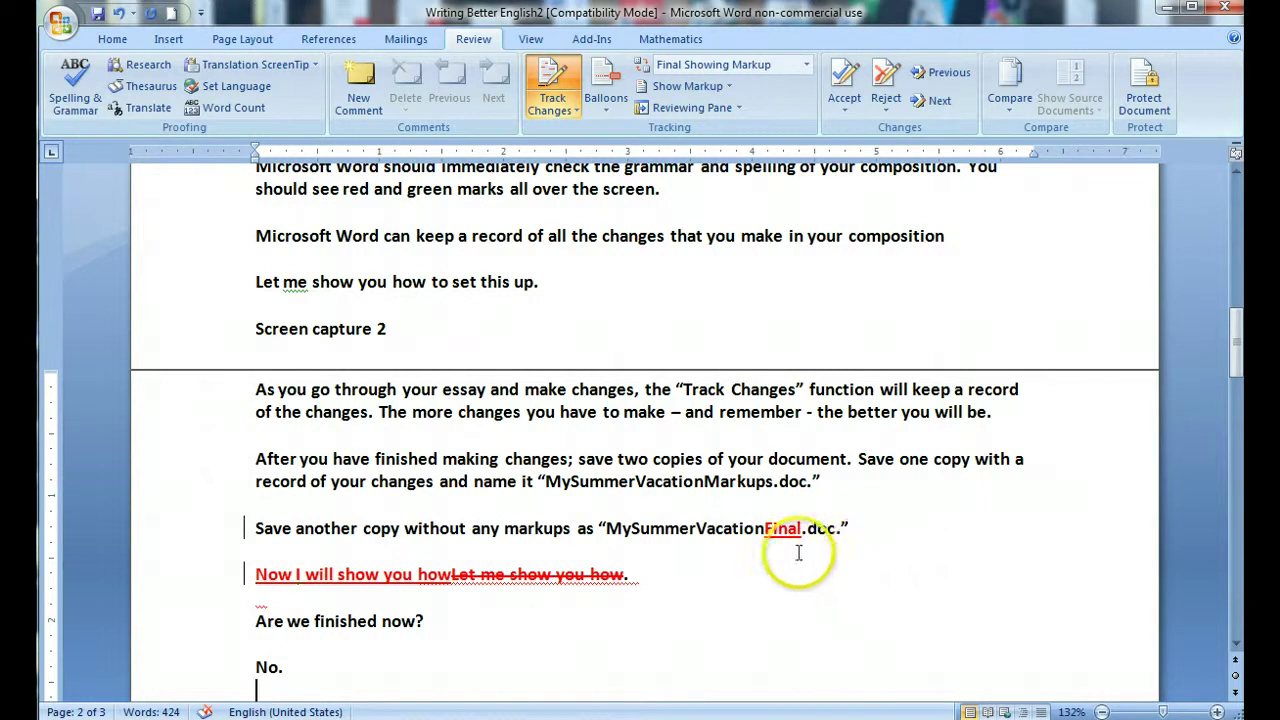
left_click(795, 600)
key("Down")
key("Down")
key("Down")
key("Down")
key("Down")
key("Down")
key("Down")
key("Down")
key("Down")
key("Down")
key("Down")
key("Down")
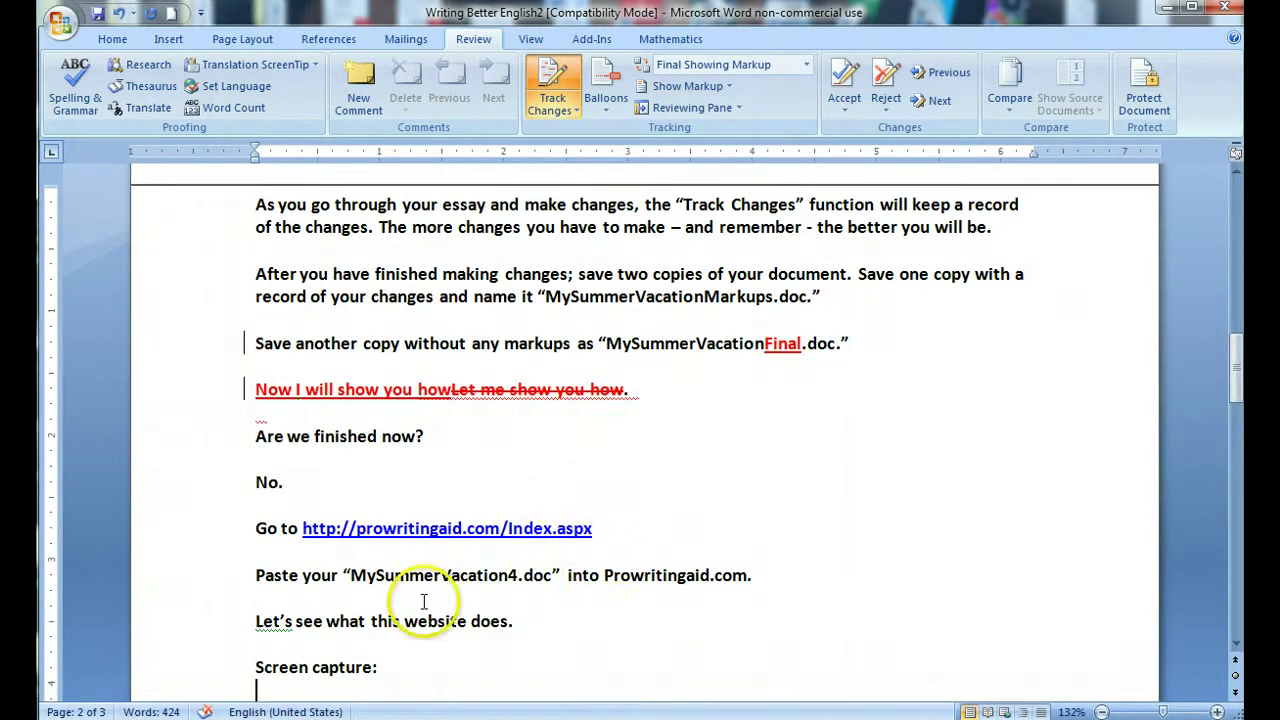
left_click(509, 574)
type("Final")
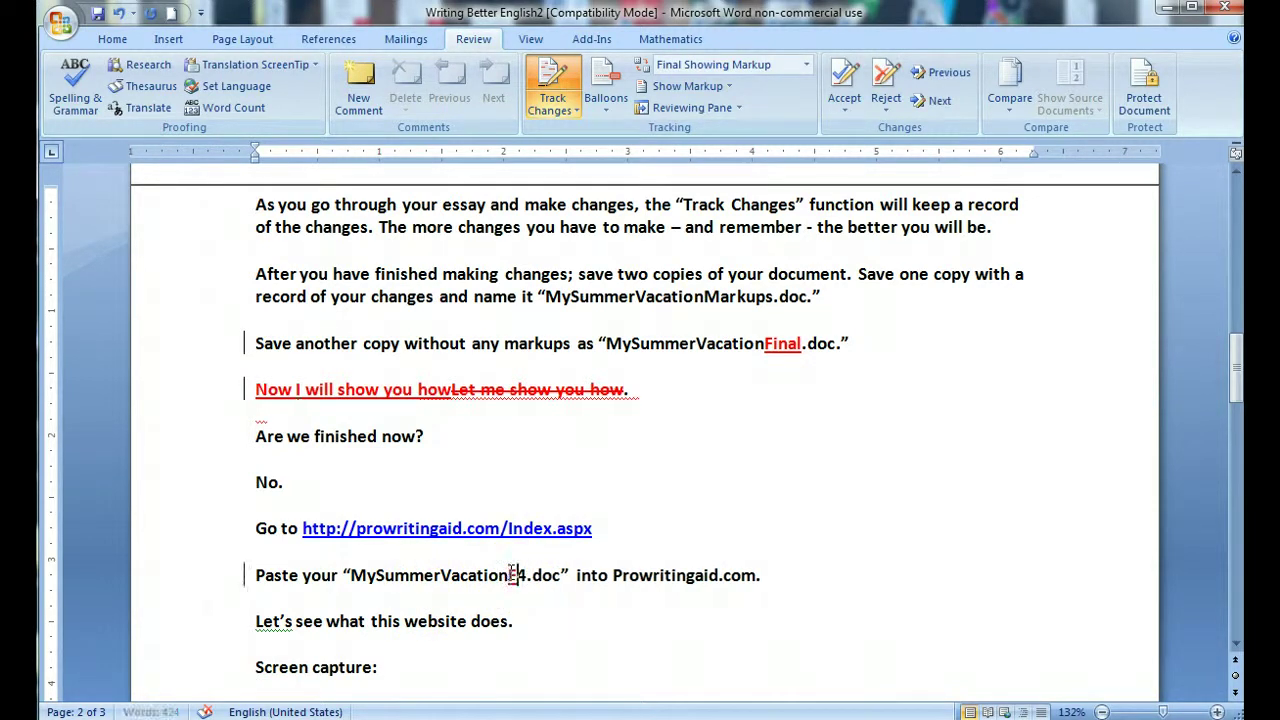
type("4.")
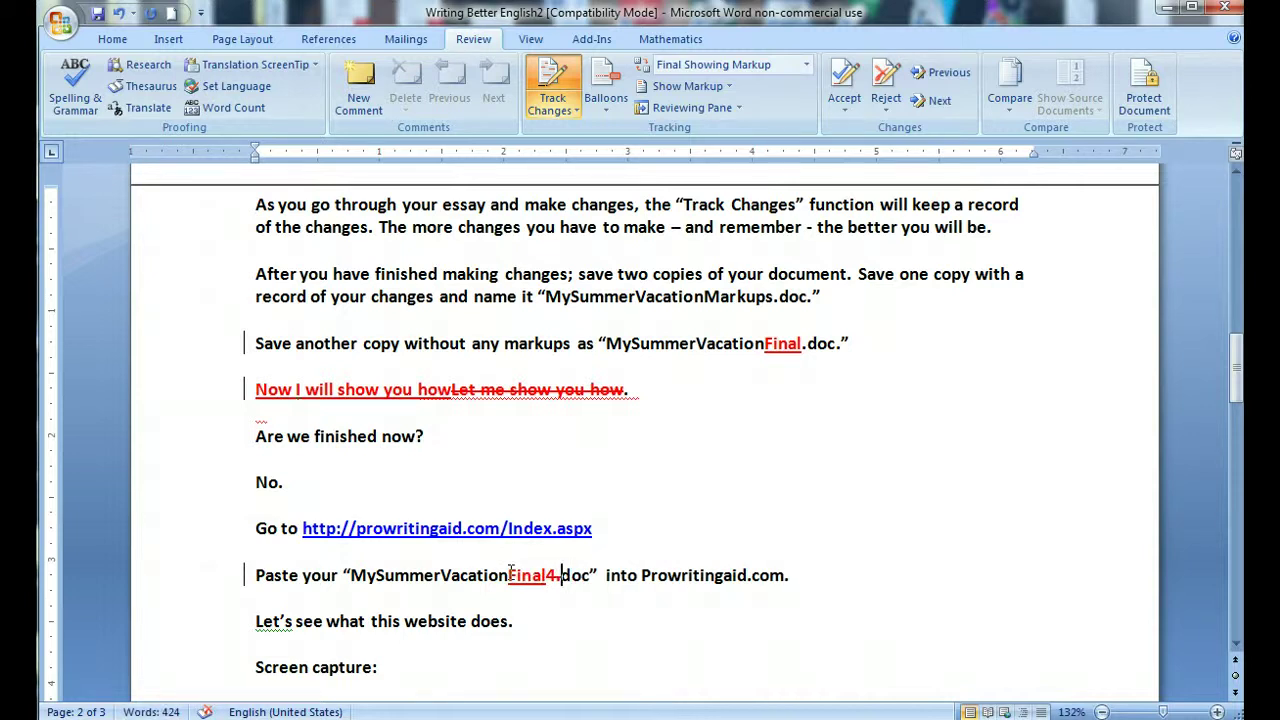
type(".")
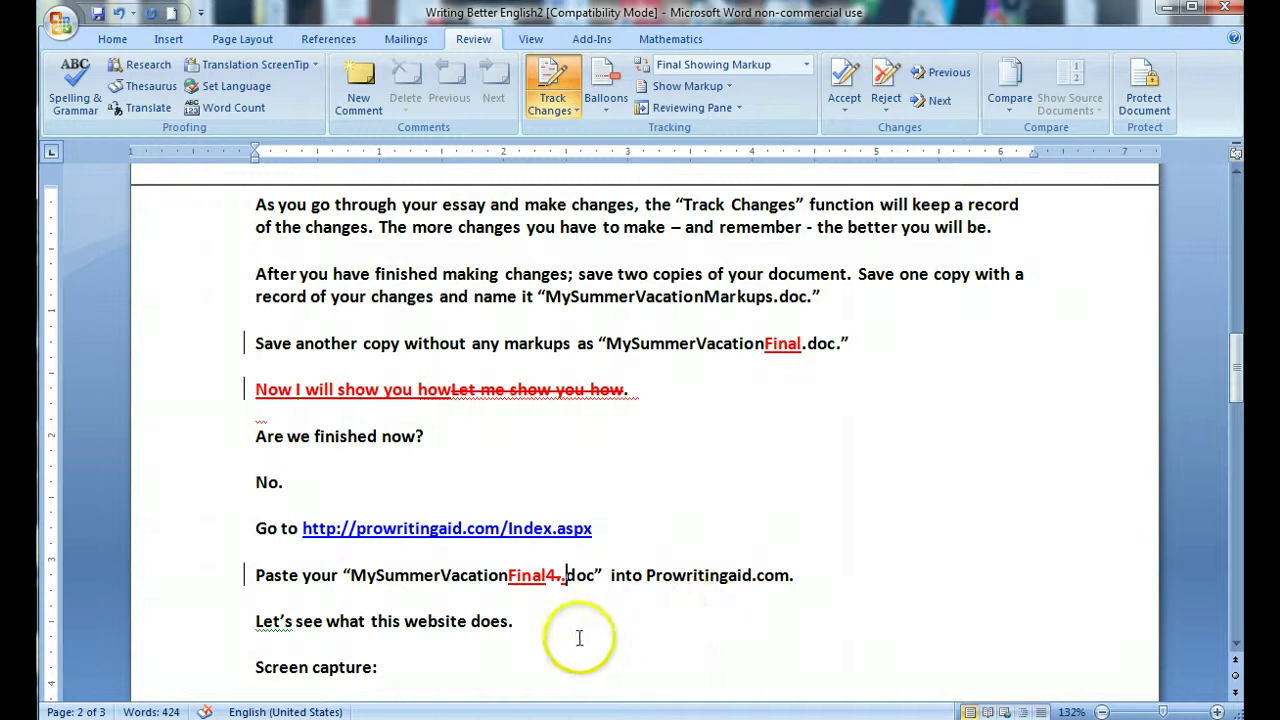
Step: Minimize Word, launch the browser, and run ProWritingAid's analysis on its sample text
left_click(1166, 12)
double_click(643, 683)
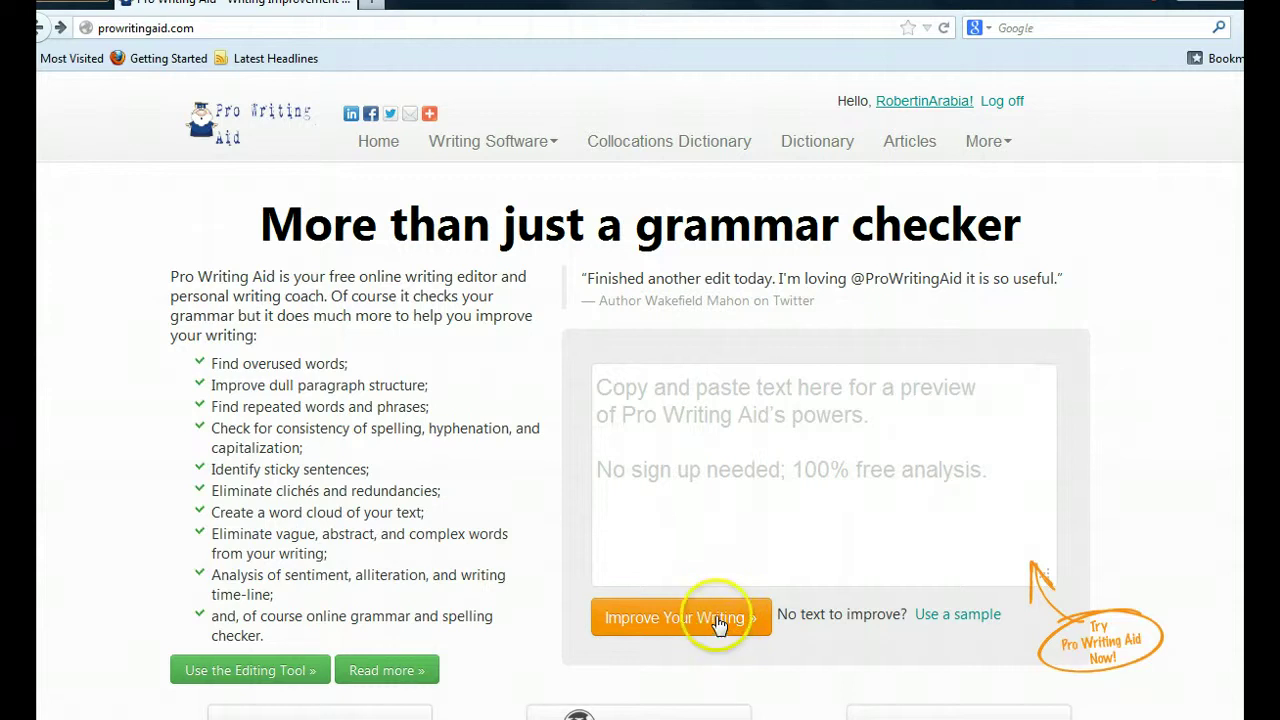
left_click(969, 616)
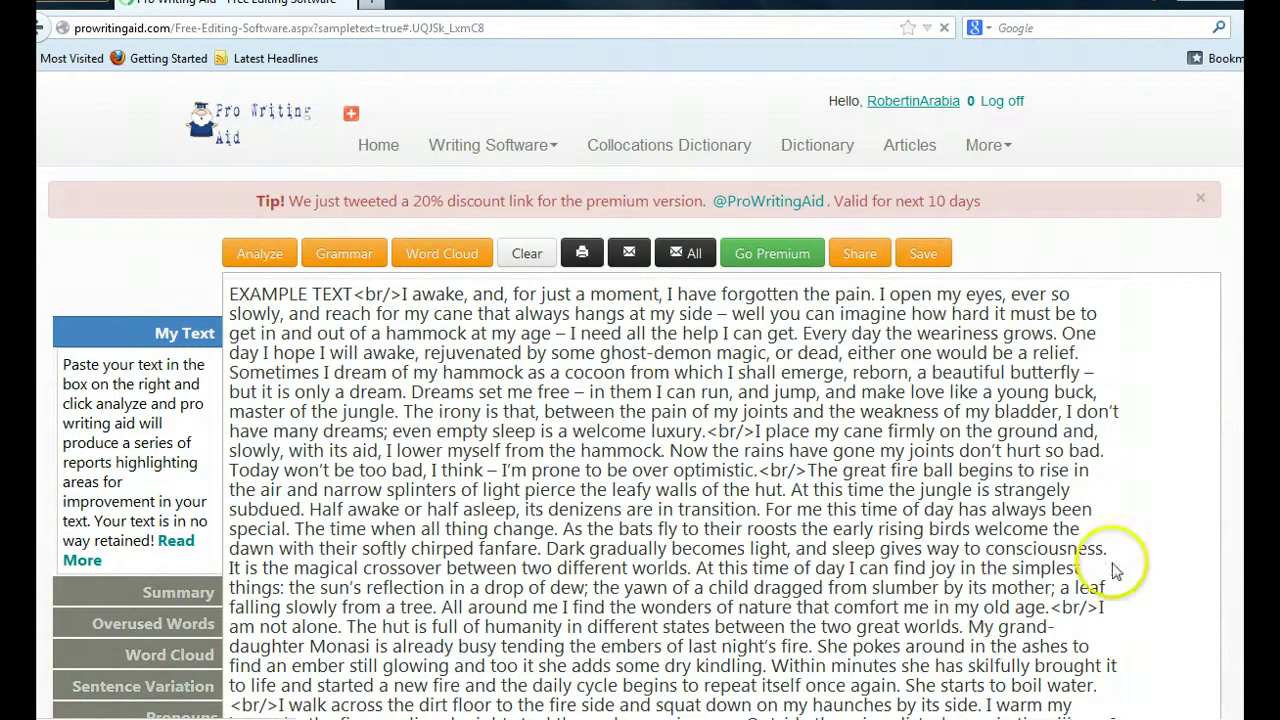
left_click(1218, 597)
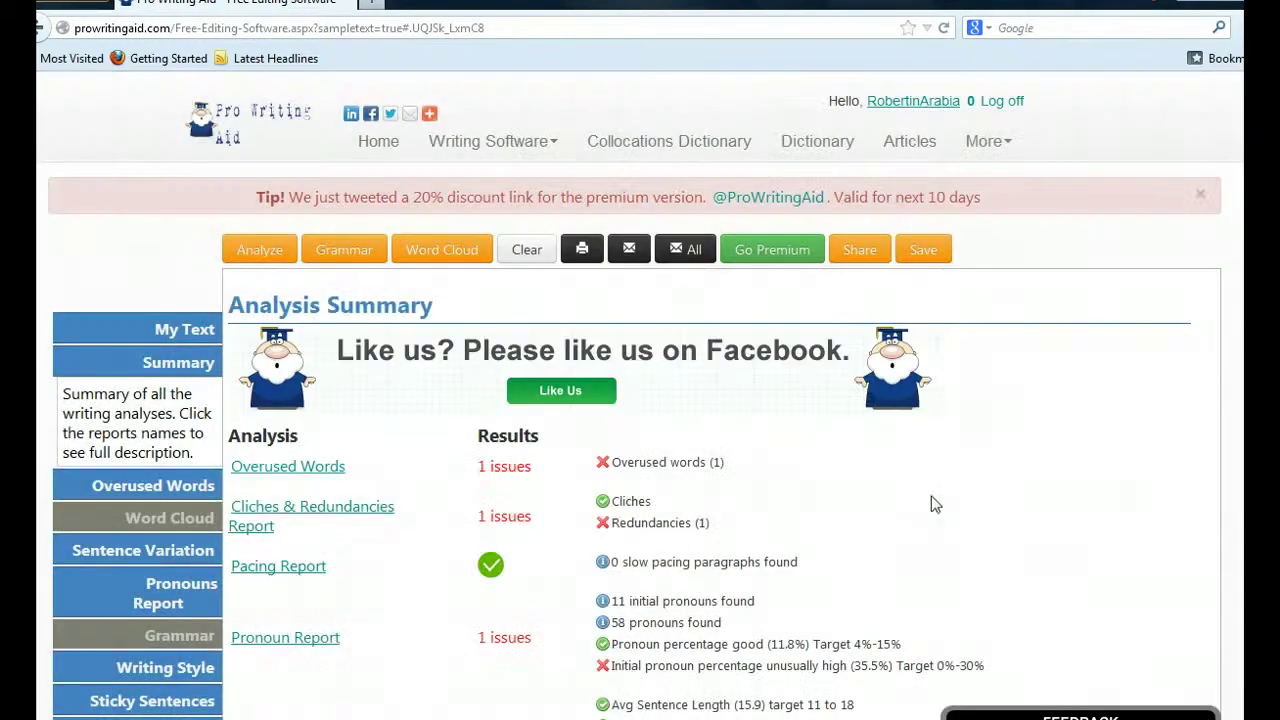
Step: Scroll through ProWritingAid's Analysis Summary down to the Time Report, then return to Word
left_click(950, 530)
scroll(640, 400, "down", 4)
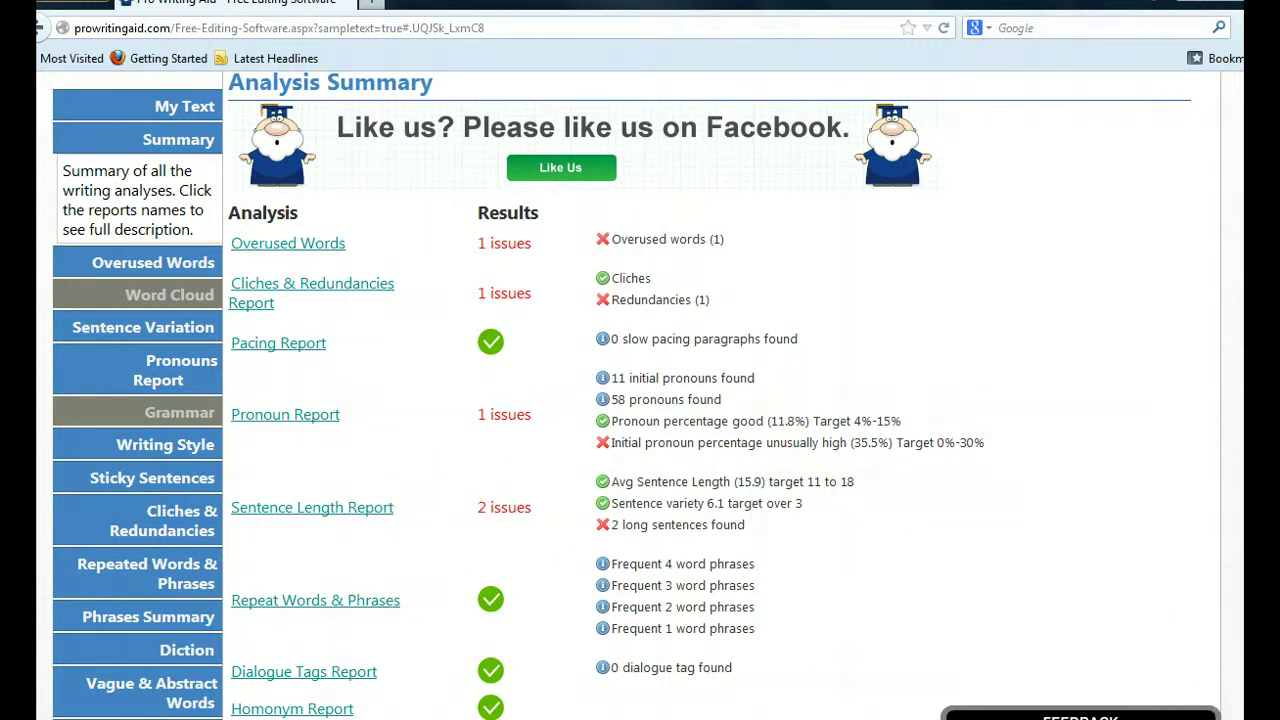
scroll(640, 400, "down", 5)
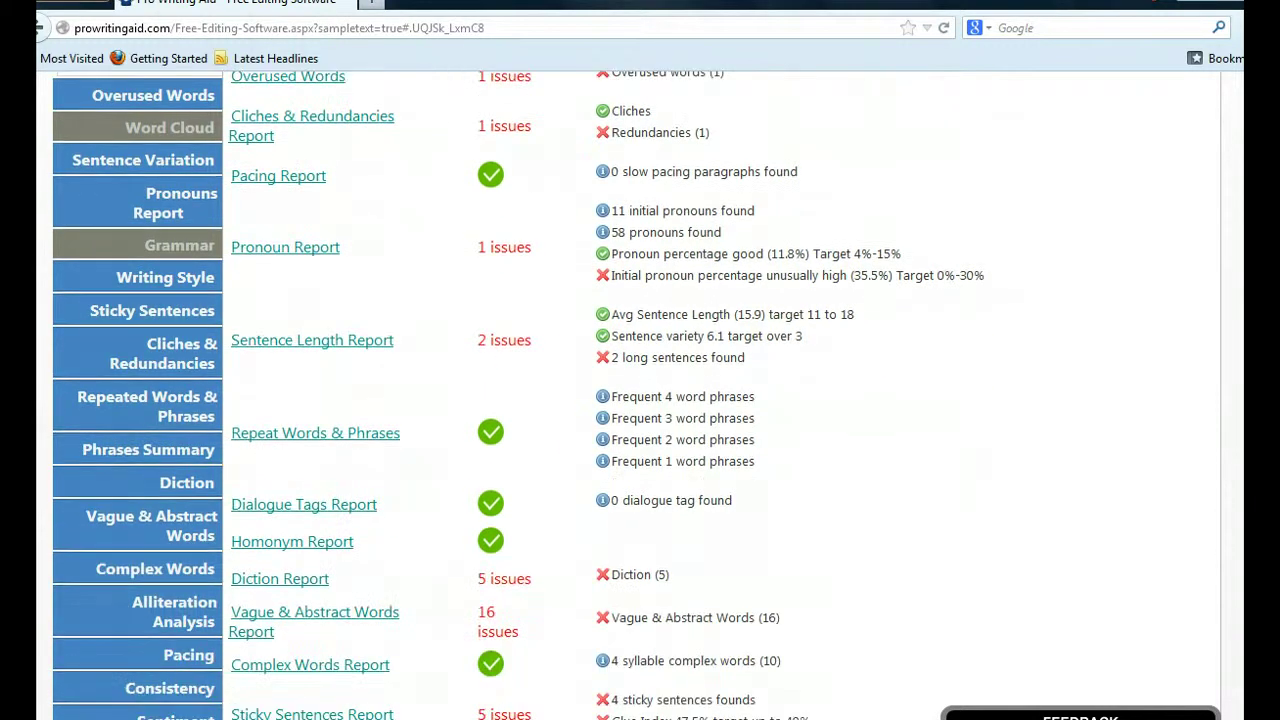
scroll(640, 400, "down", 7)
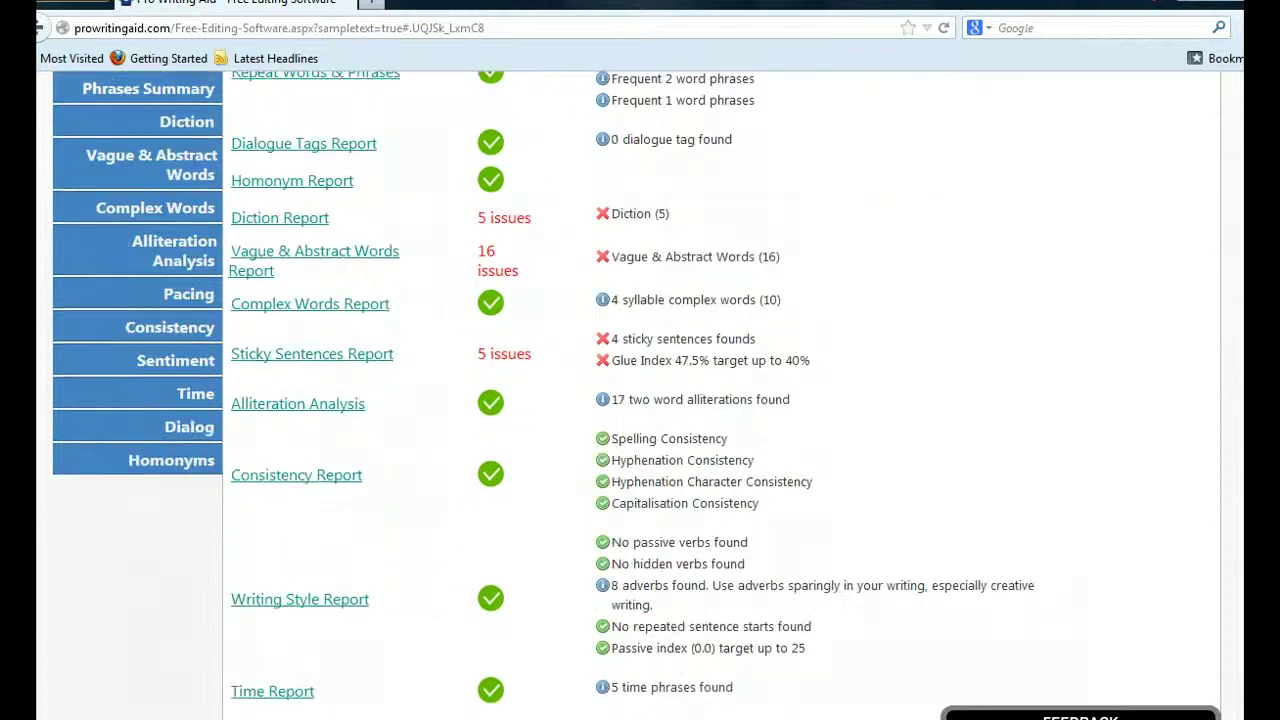
scroll(640, 400, "down", 1)
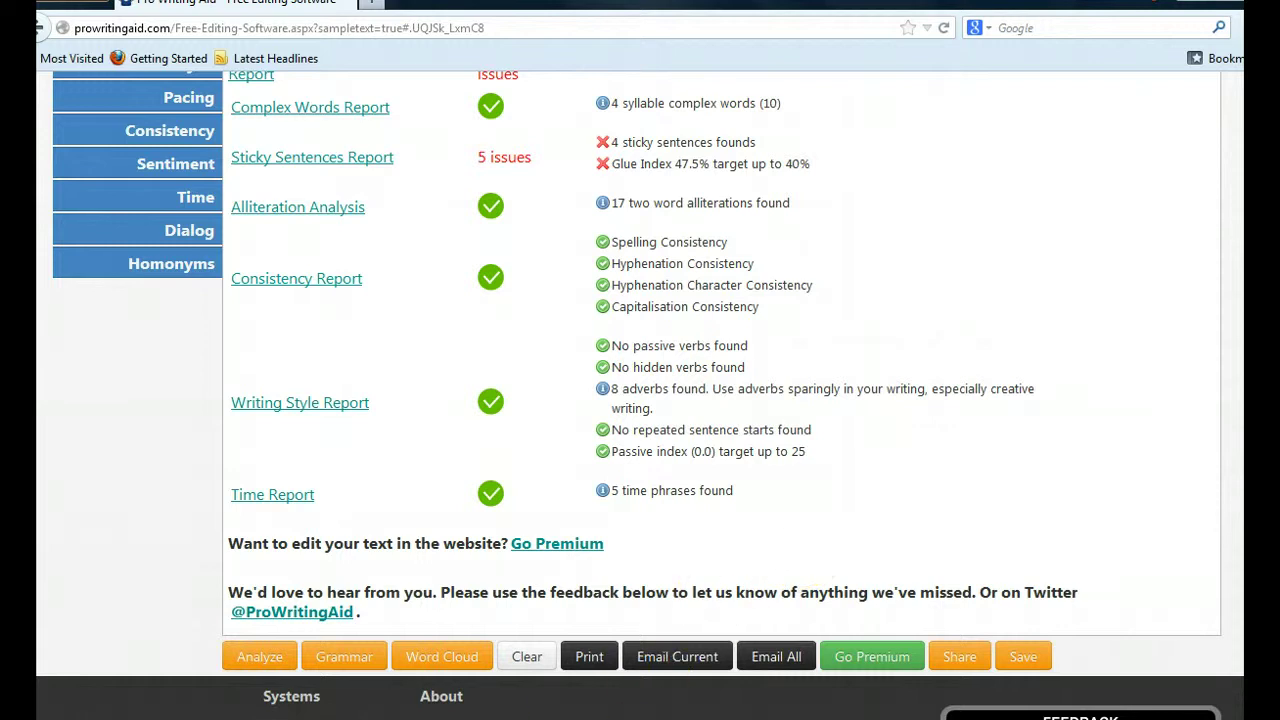
left_click(328, 708)
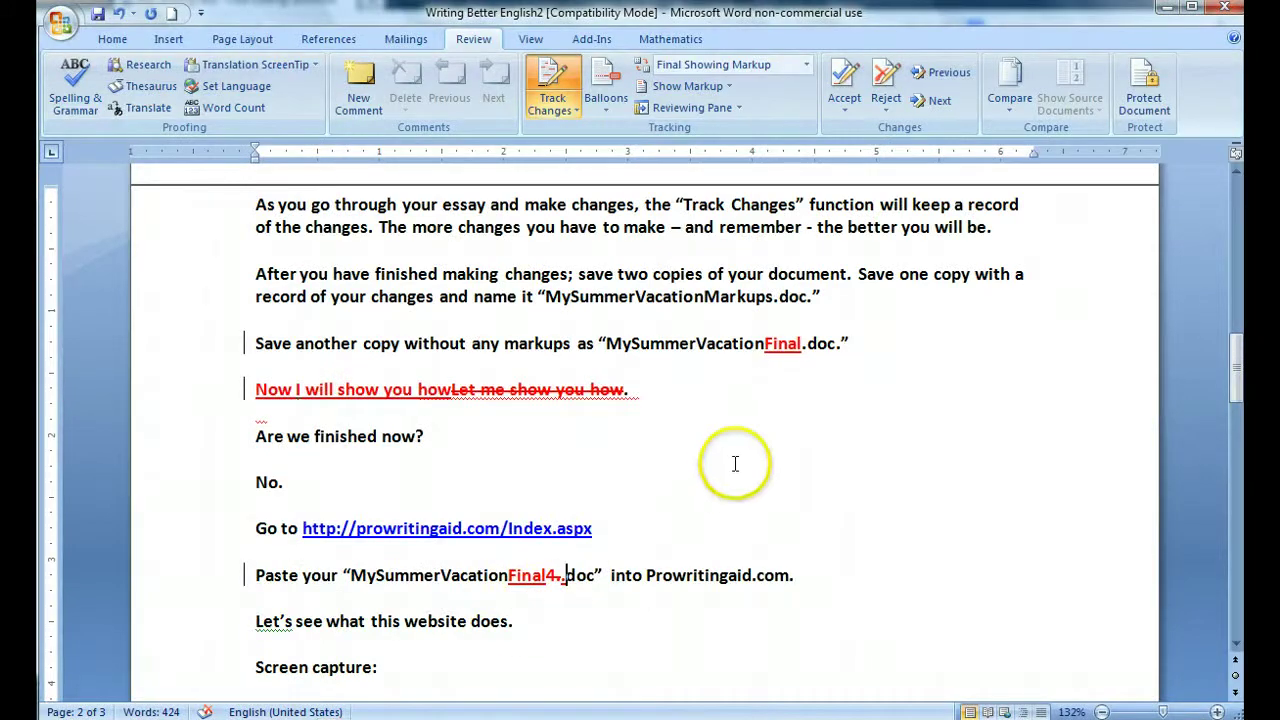
left_click(778, 483)
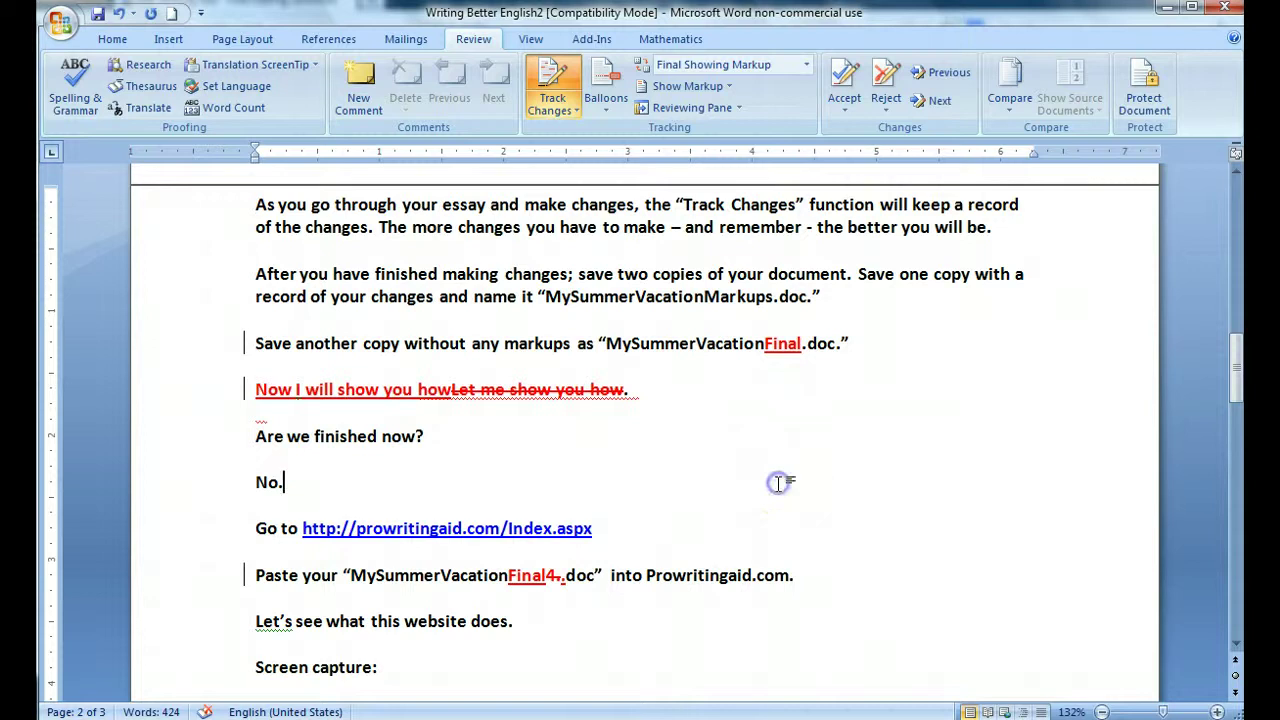
key("Down")
key("Down")
key("Down")
key("Down")
key("Down")
key("Down")
key("Down")
key("Down")
key("Down")
key("Down")
key("Down")
key("Down")
key("Down")
key("Down")
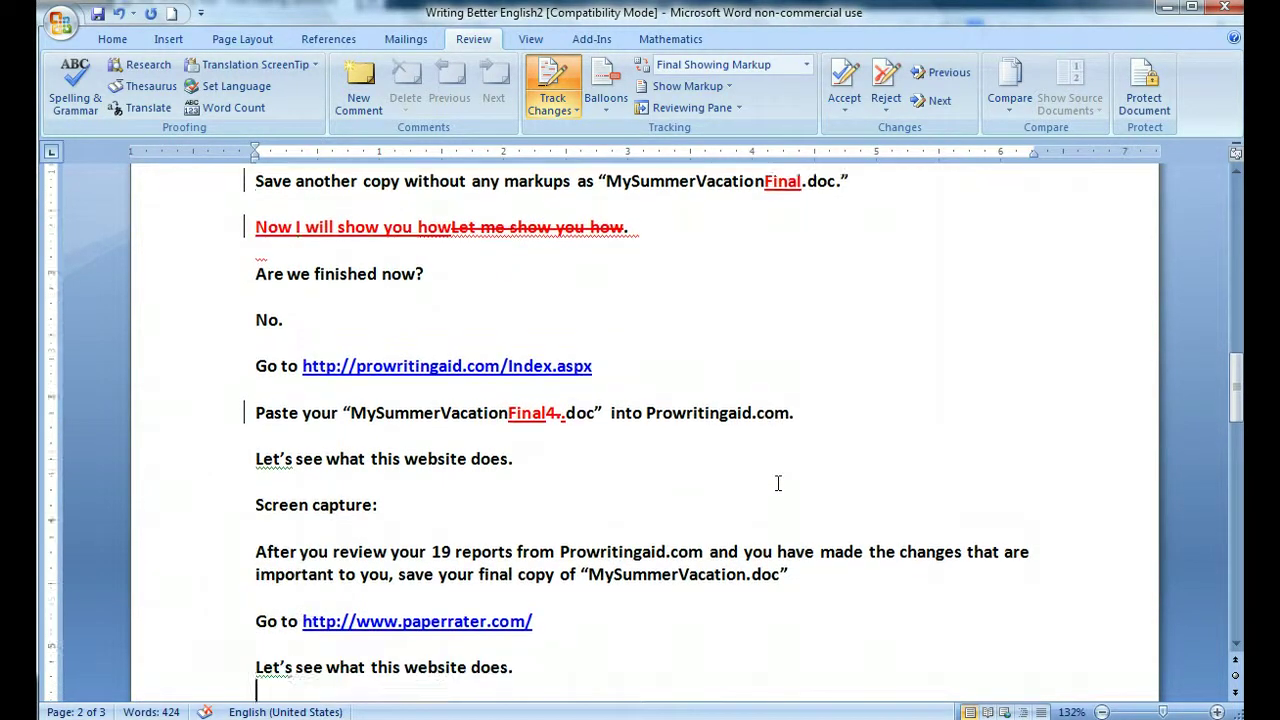
key("Down")
key("Down")
key("Down")
key("Down")
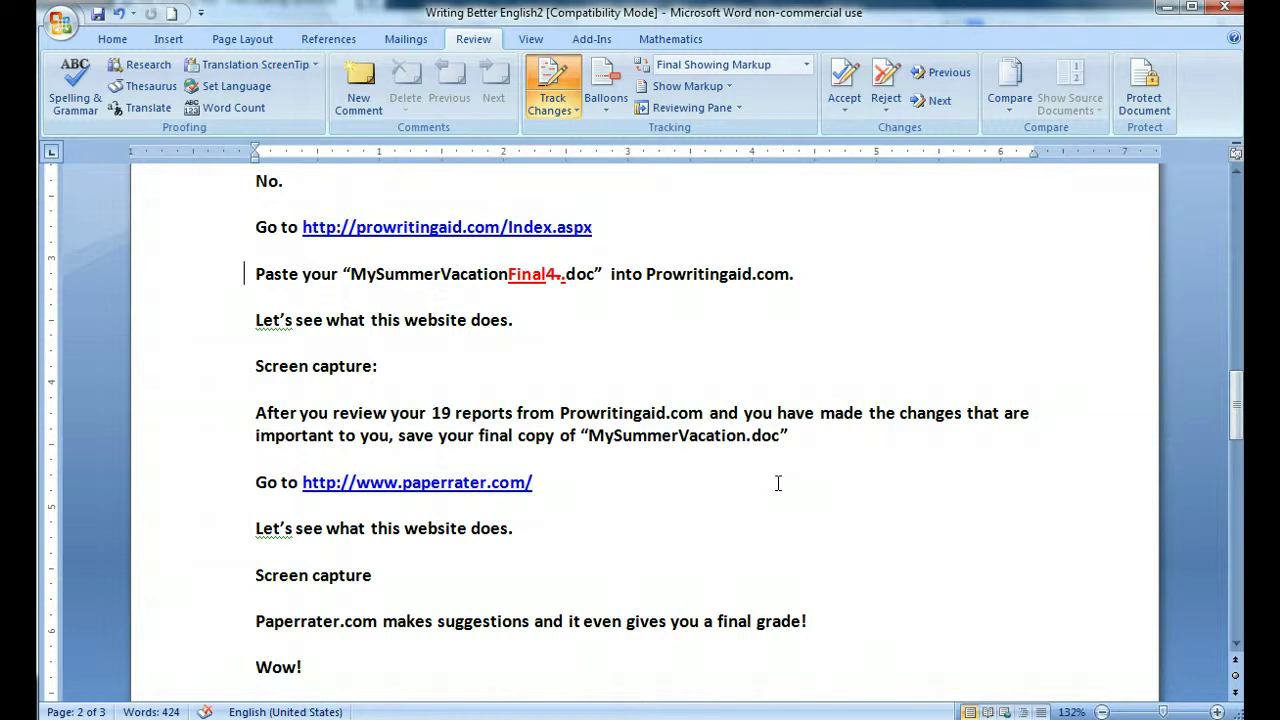
scroll(778, 484, "down", 1)
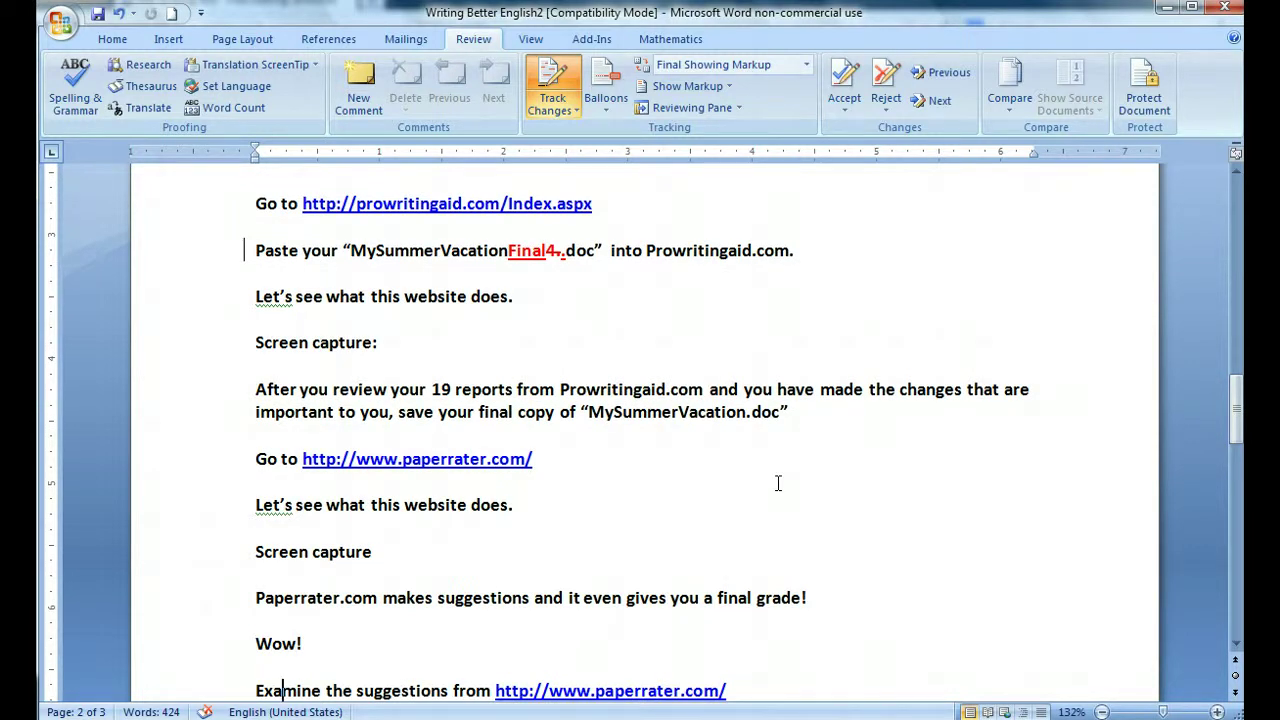
key("Down")
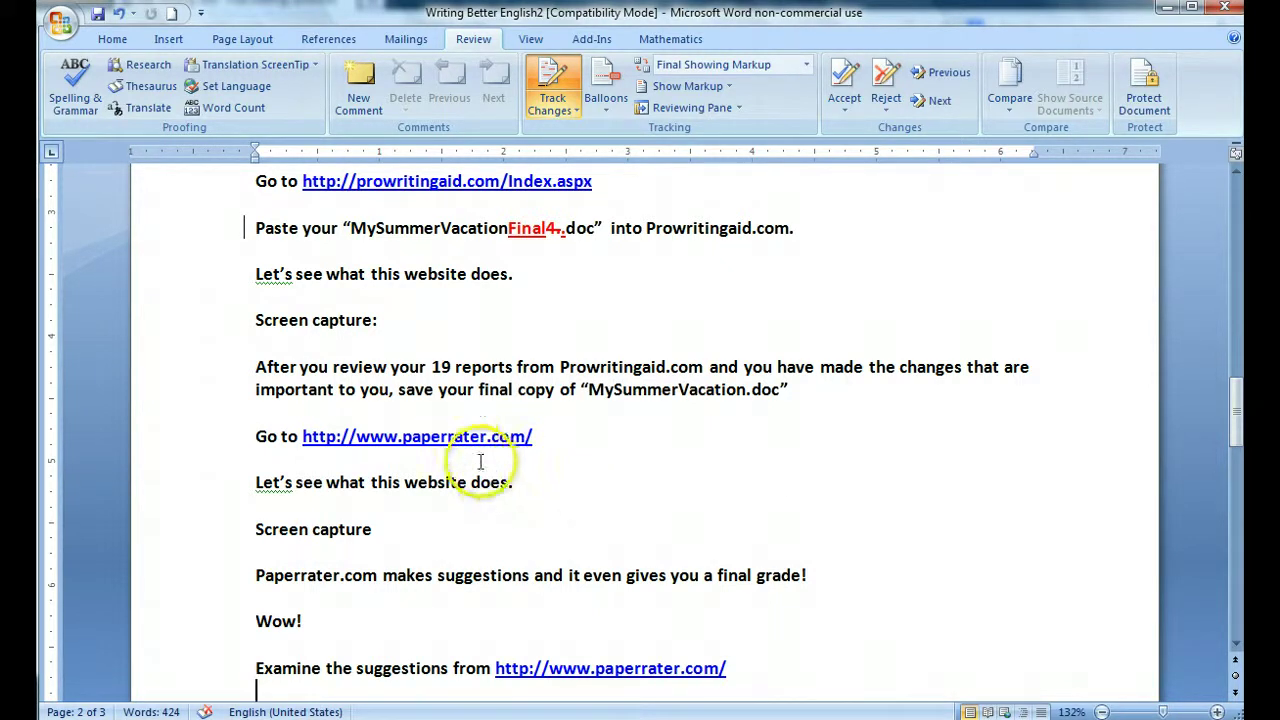
left_click(462, 437, "ctrl")
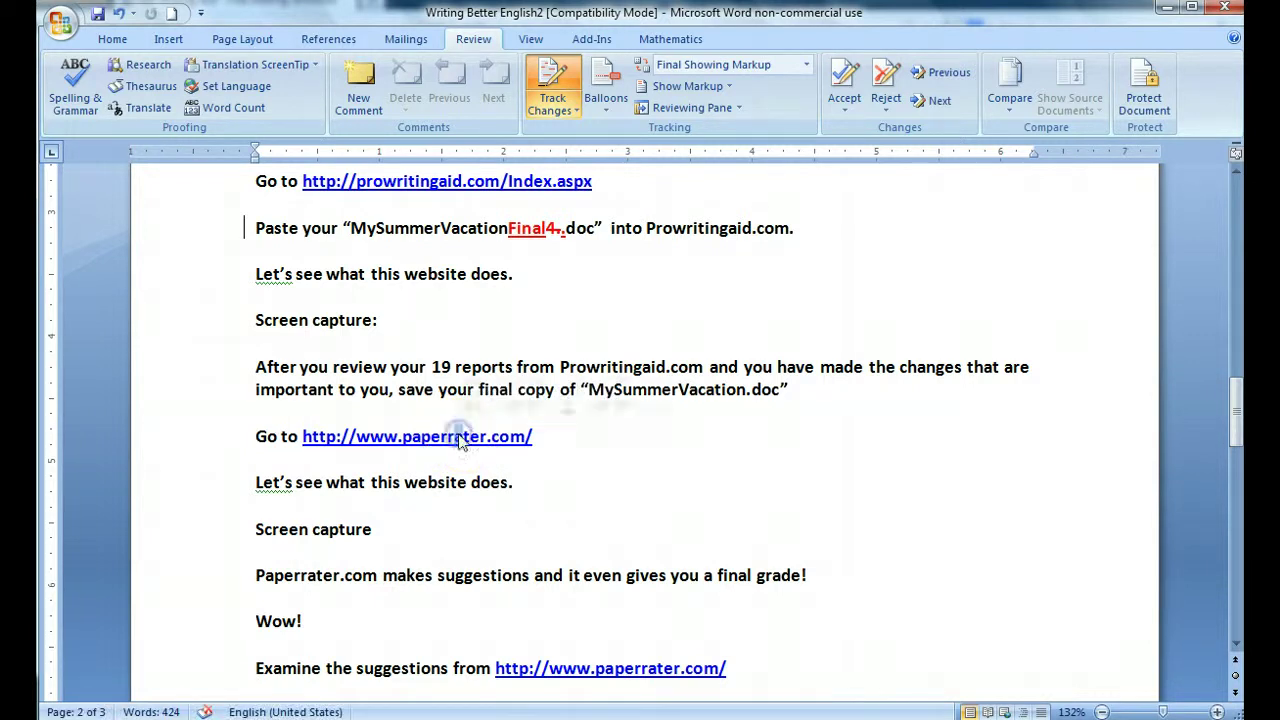
left_click(460, 437, "ctrl")
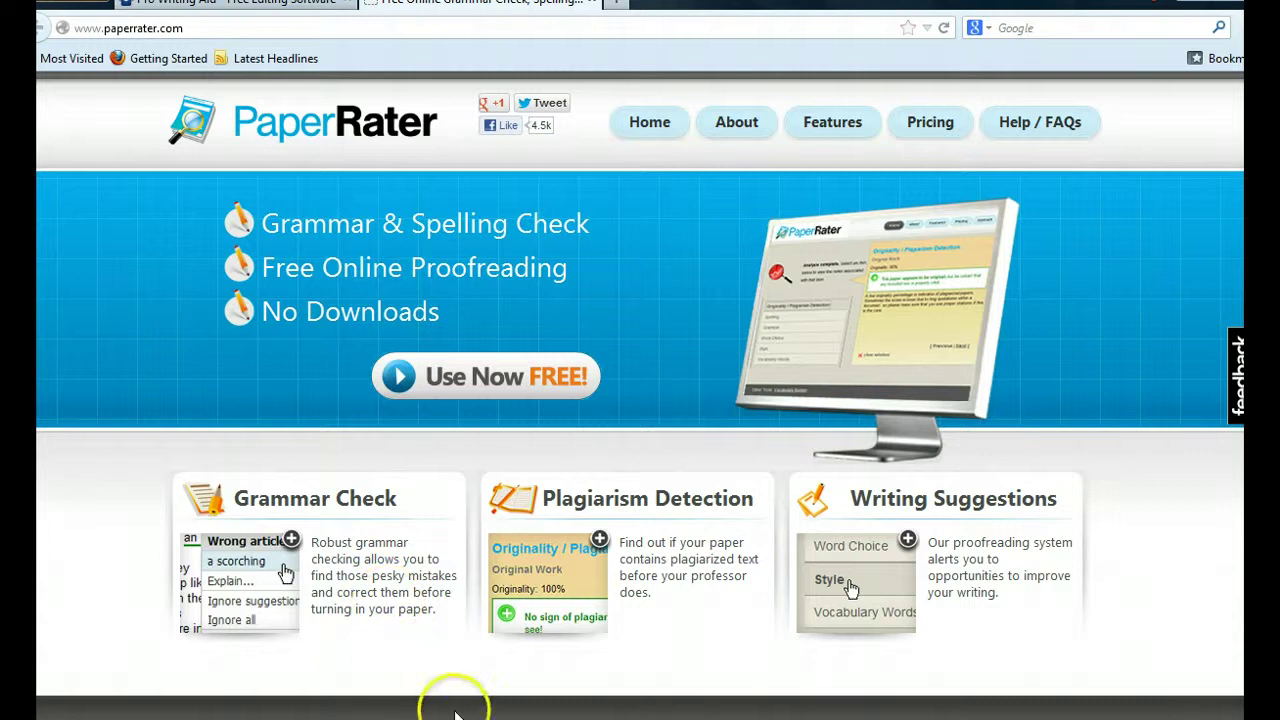
Step: Follow the paperrater.com hyperlink in the Word document to load PaperRater's home page
left_click(643, 715)
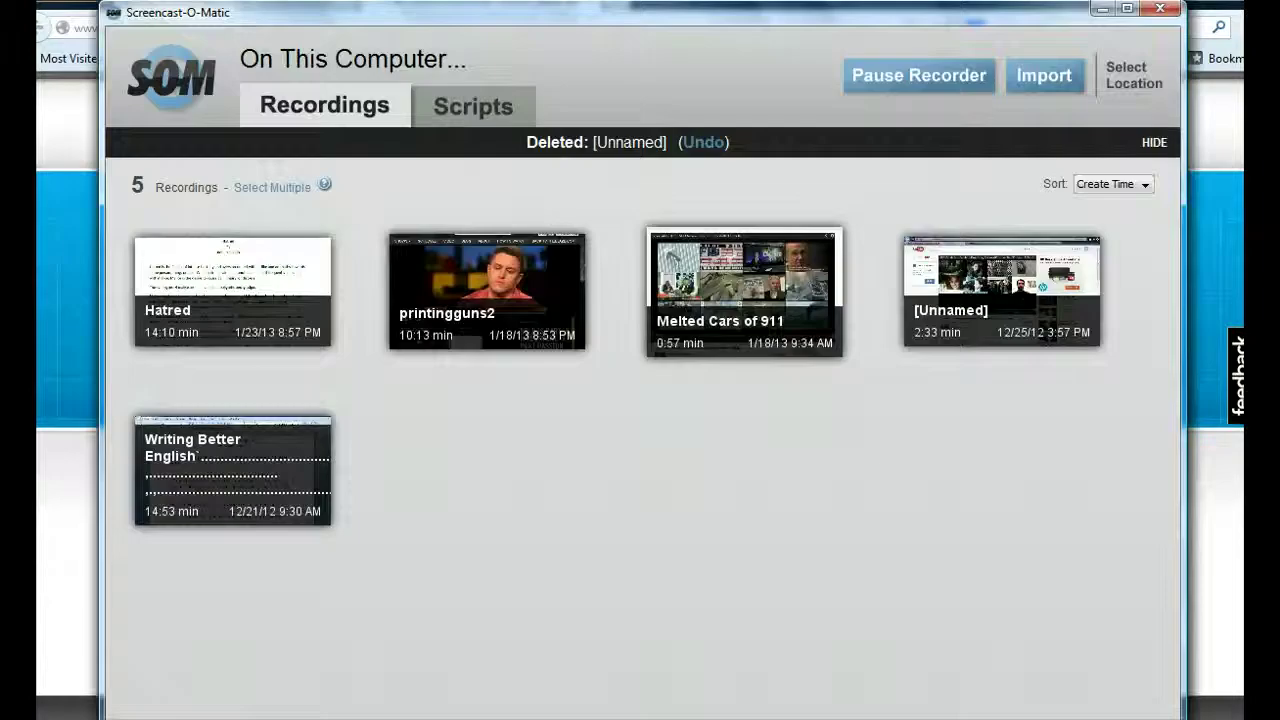